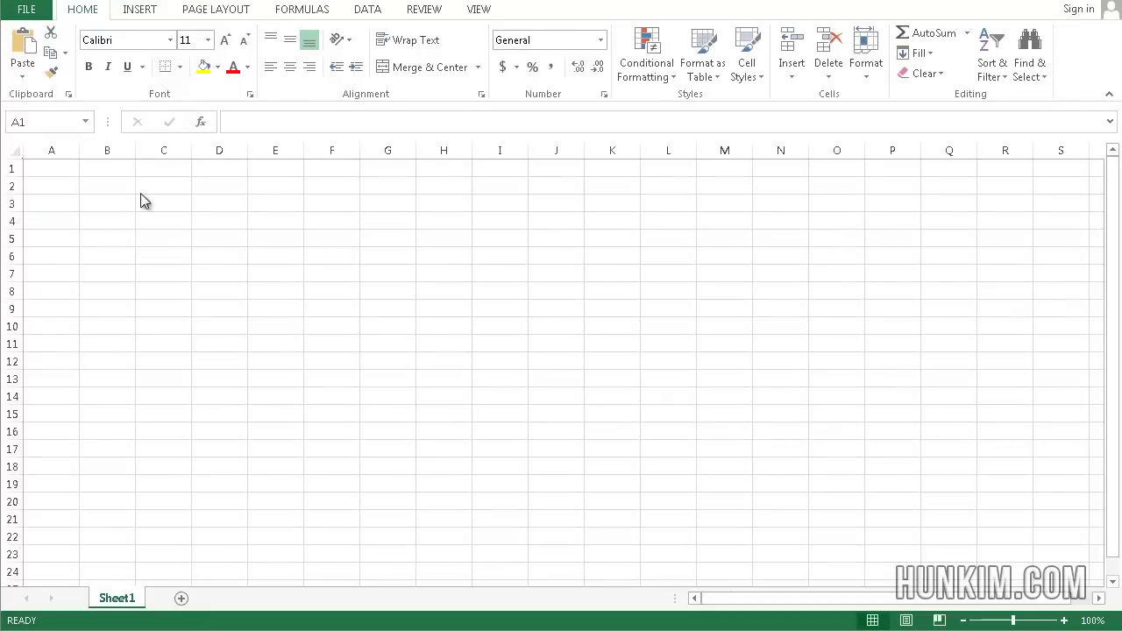
- Enter the labels cat, dog and bird in cells A1 to A3
key(Right)
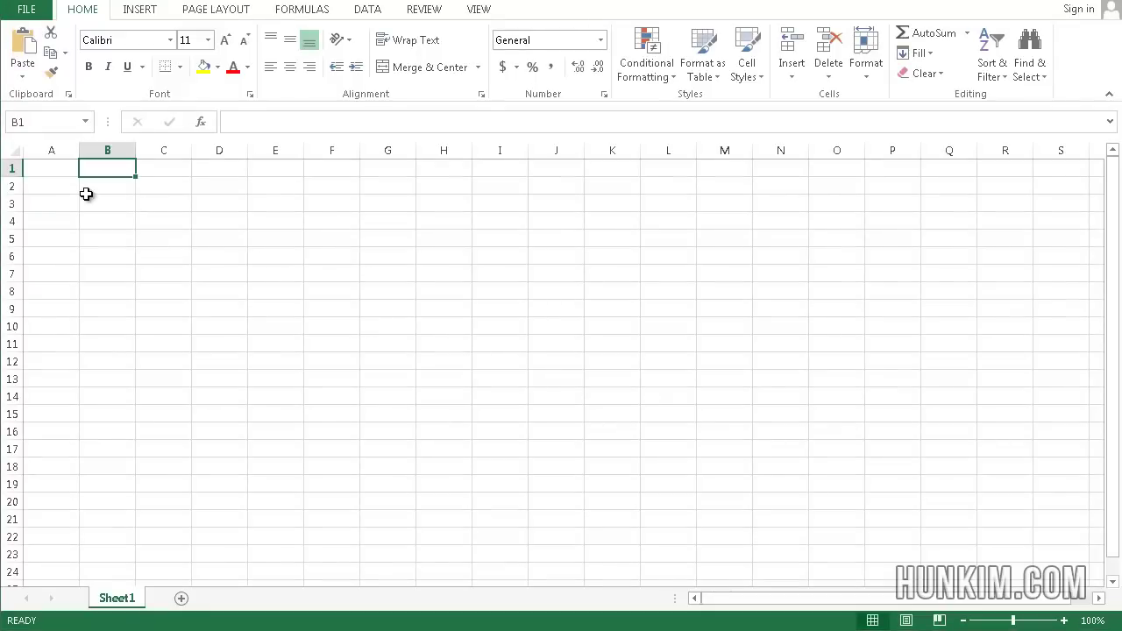
key(Left)
text(cat)
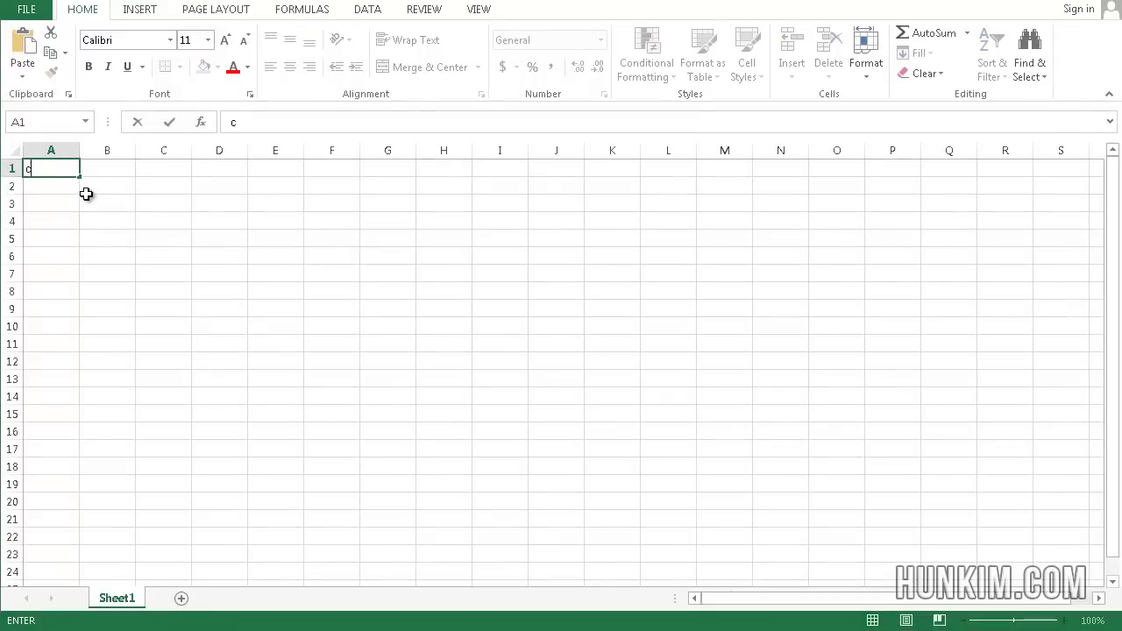
key(Return)
text(dog)
key(Return)
text(bird)
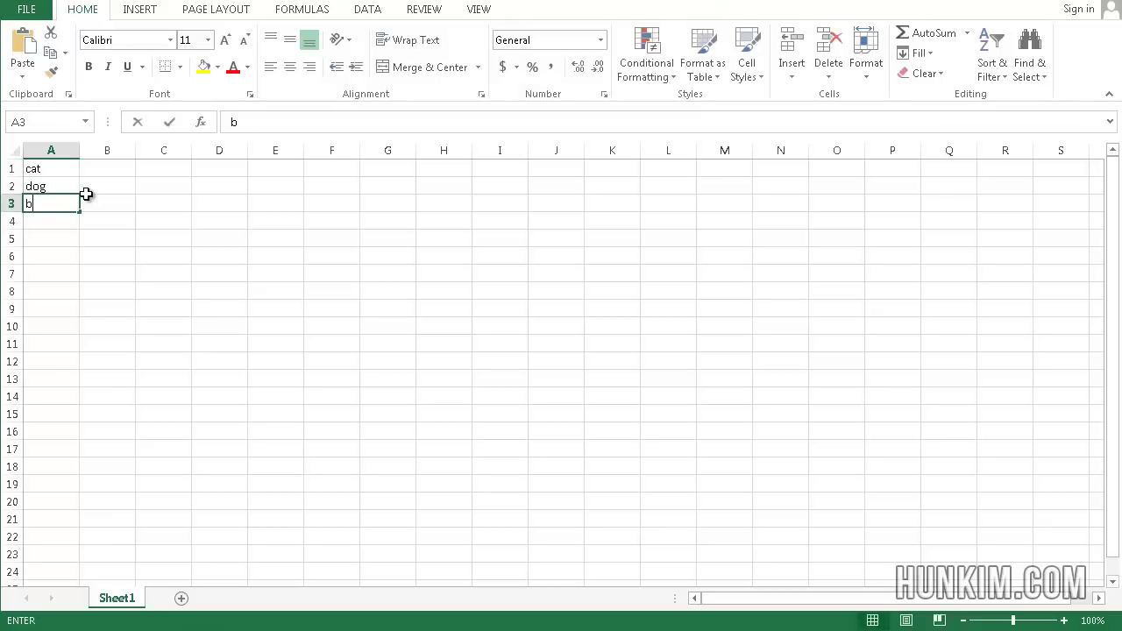
key(Return)
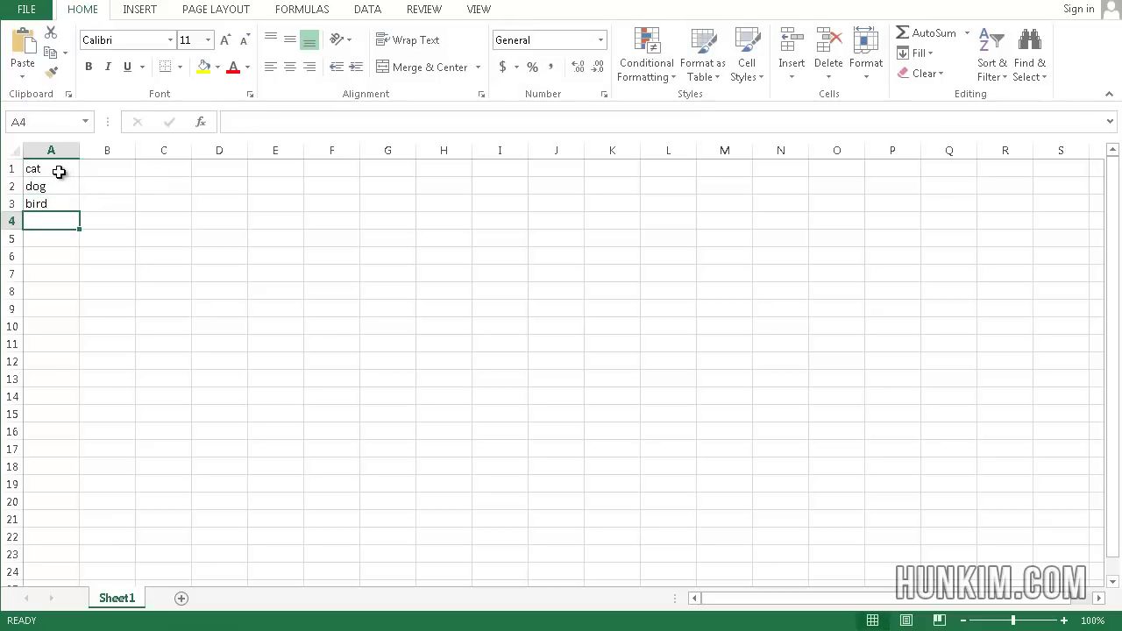
- Enter the values 7, 12 and 3 in cells B1 to B3, beside the pet labels
click(58, 172)
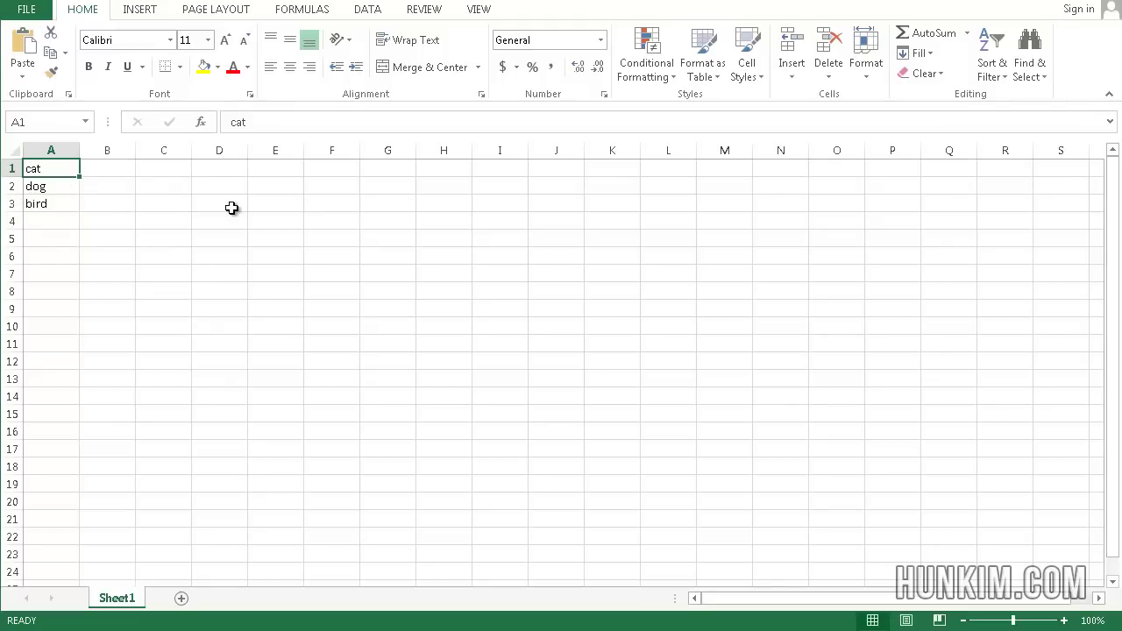
click(60, 272)
key(Right)
key(Up)
key(Up)
key(Up)
key(Up)
key(Up)
key(Up)
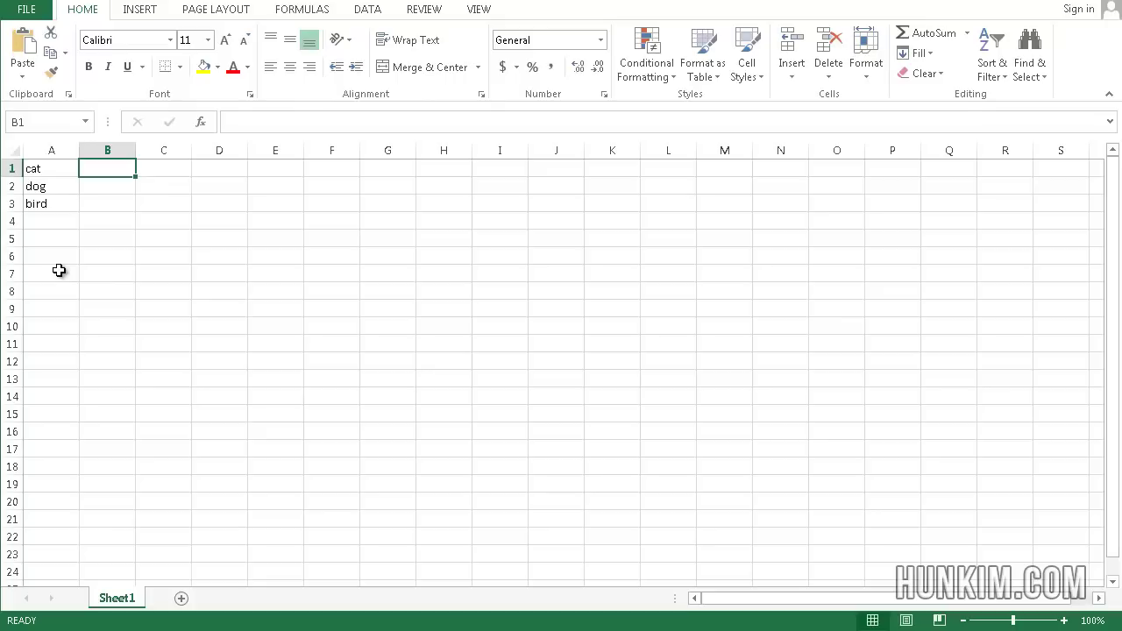
text(7)
key(Return)
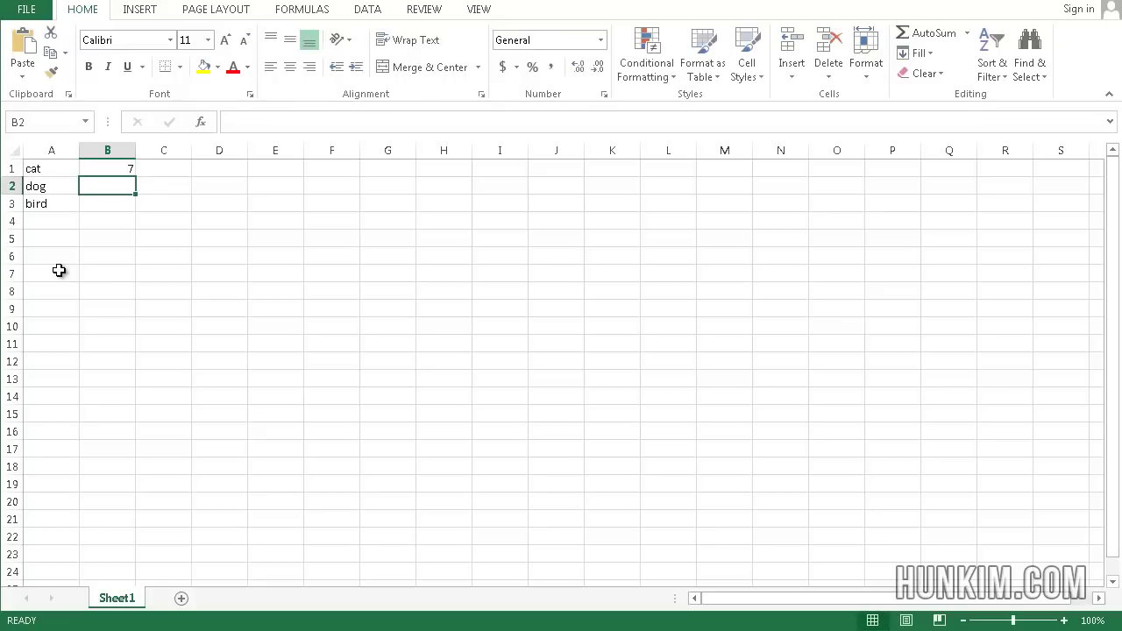
text(12)
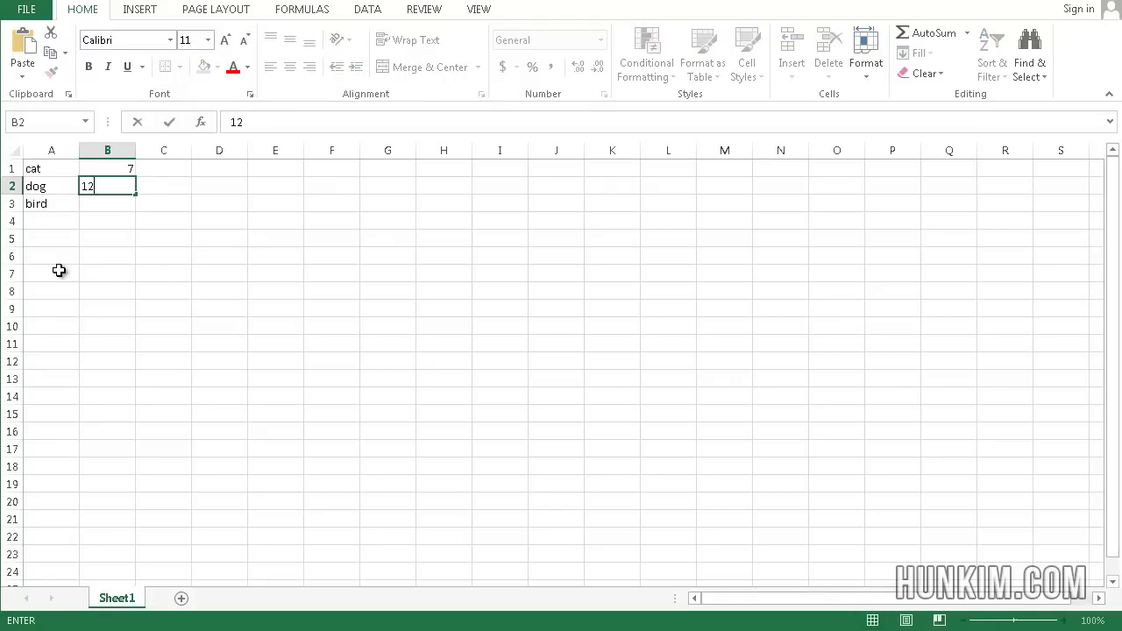
key(Return)
text(3)
key(Return)
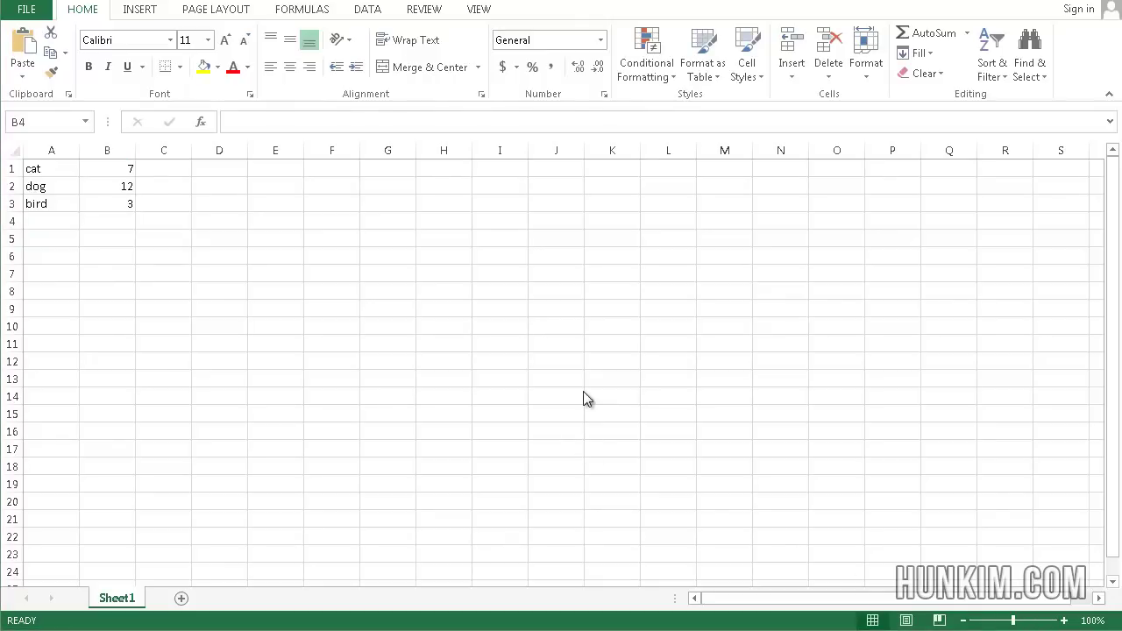
- Insert a 2-D clustered column chart from A1:B3 and move it closer to the data, with its upper-left corner around cell E5
click(37, 166)
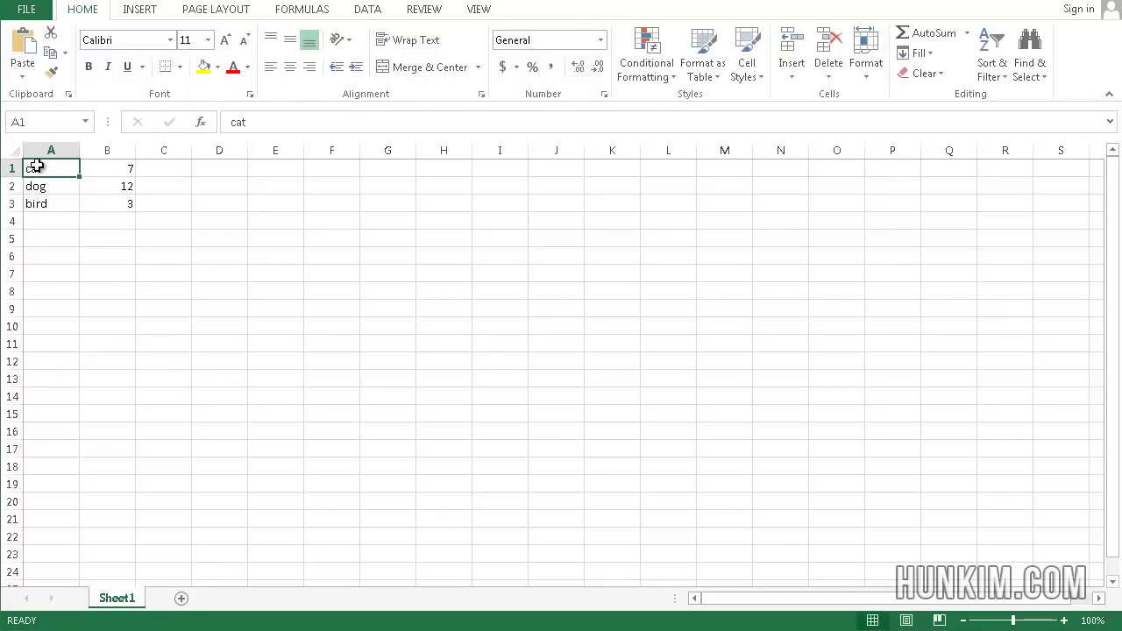
drag(68, 172, 120, 204)
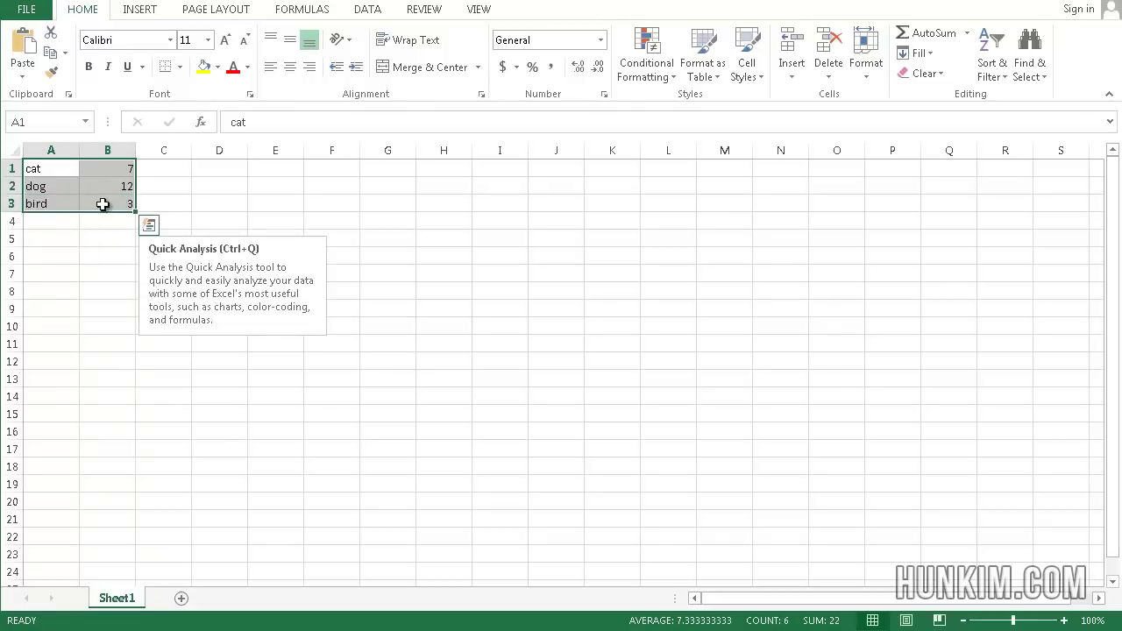
click(143, 11)
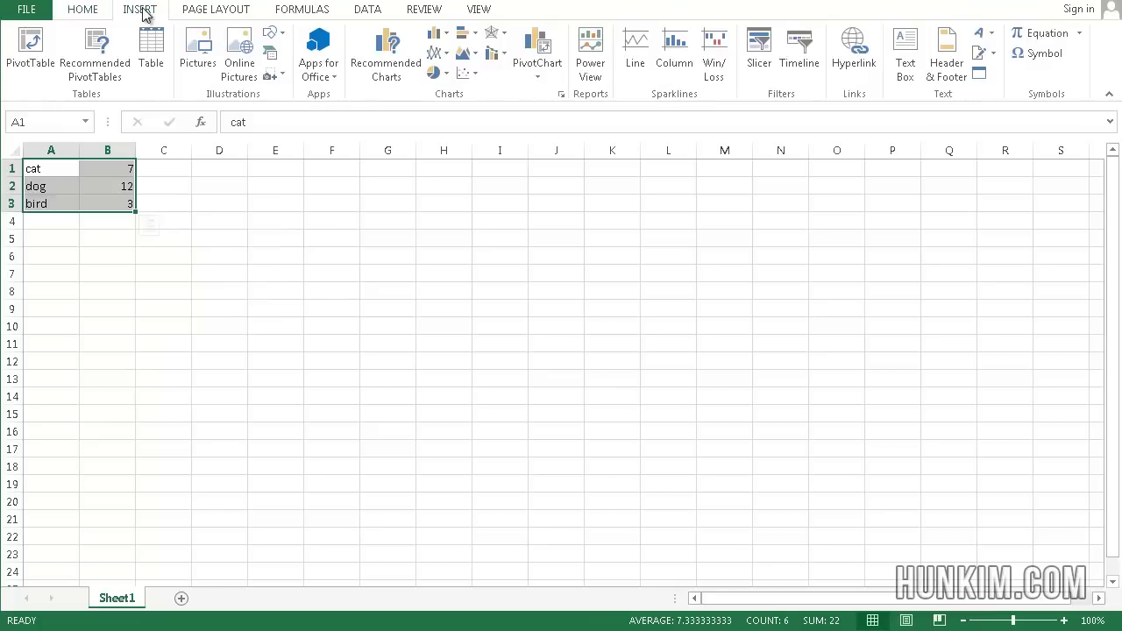
click(439, 38)
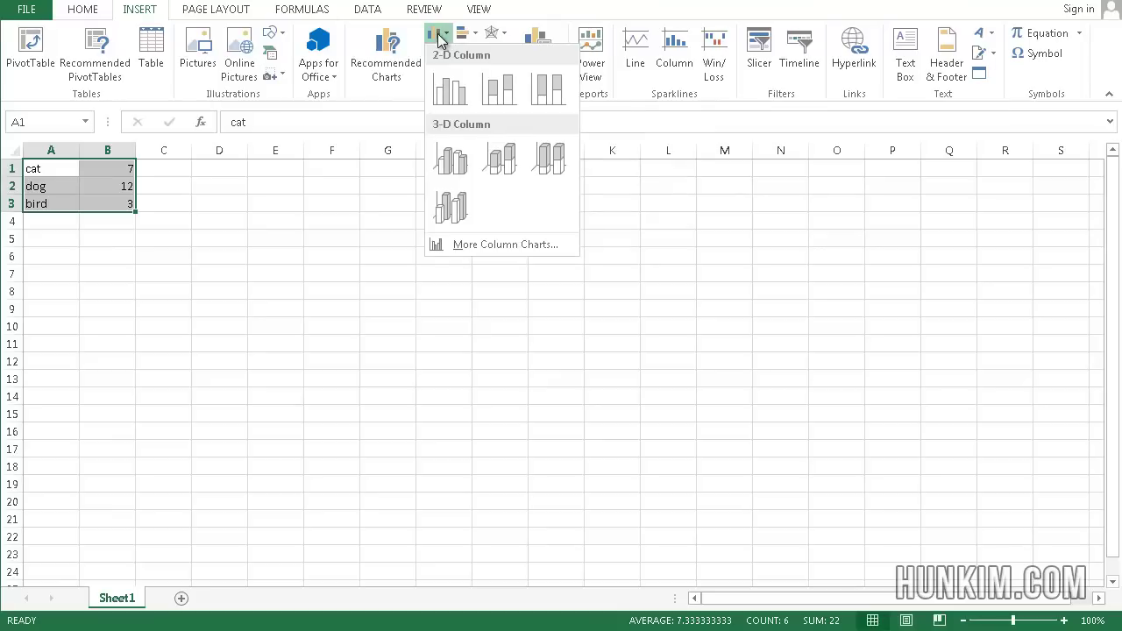
click(448, 87)
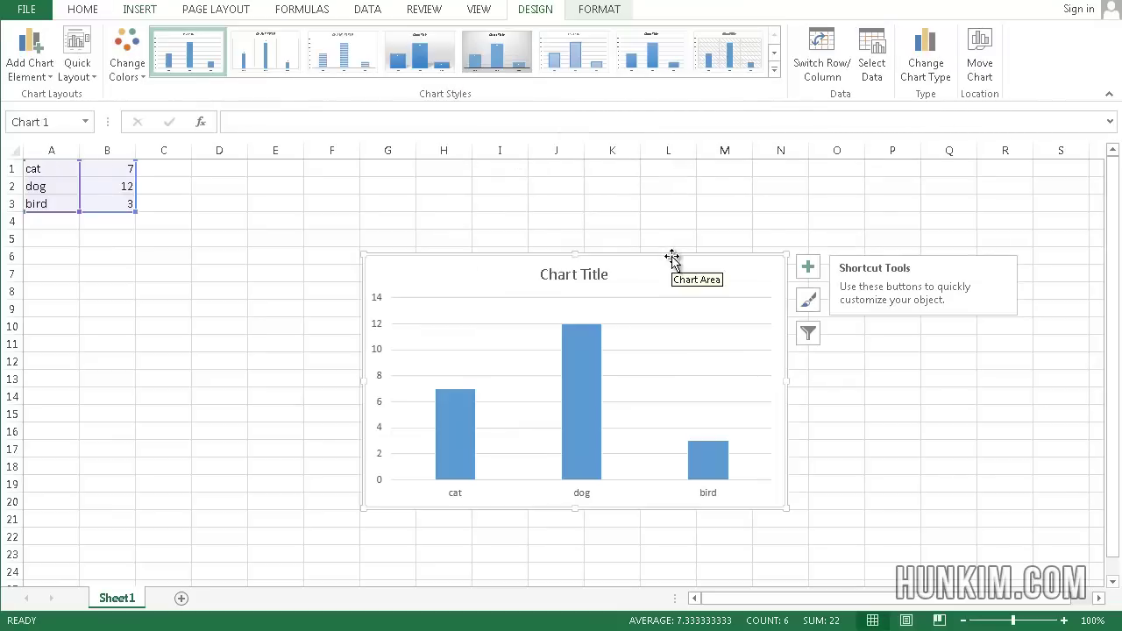
drag(671, 254, 588, 235)
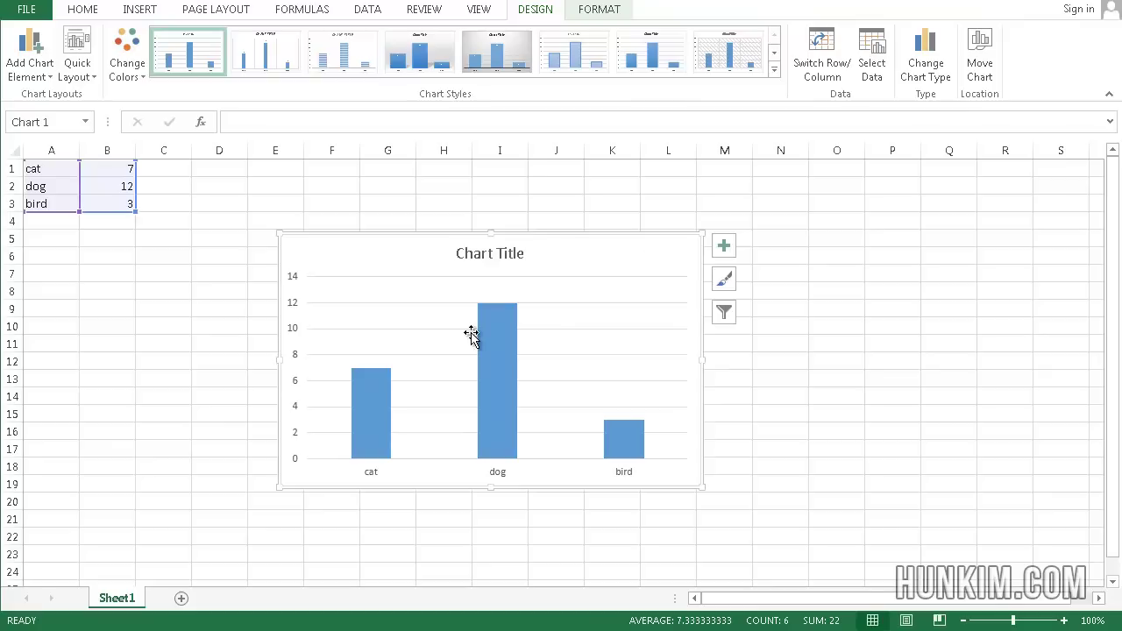
- Replace the chart's placeholder title with Favourite Pet
double_click(473, 253)
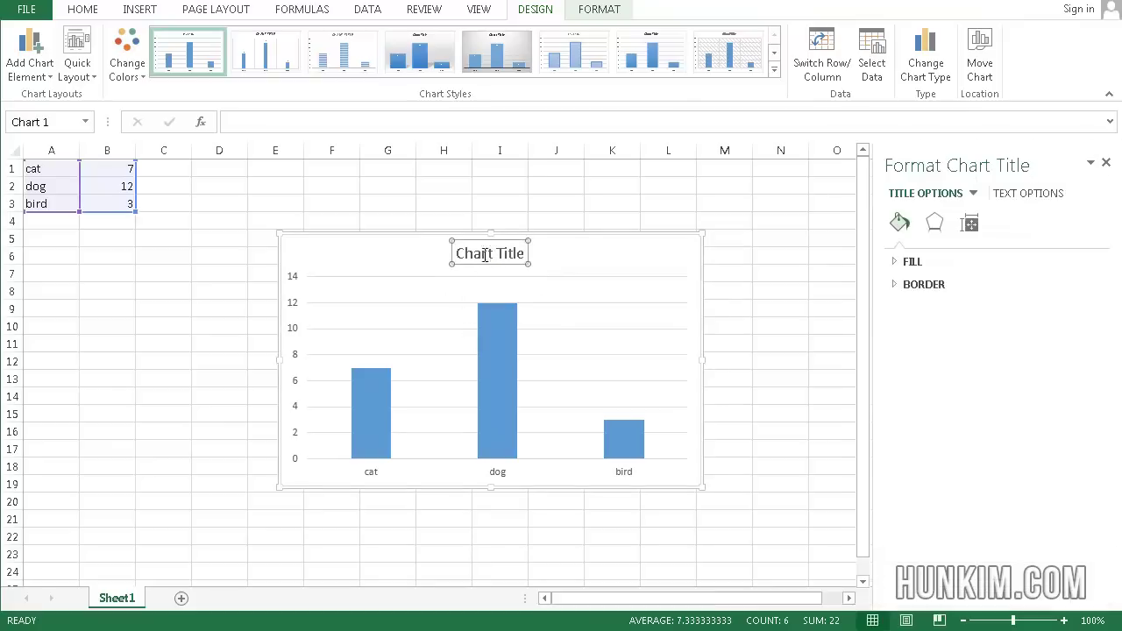
triple_click(474, 254)
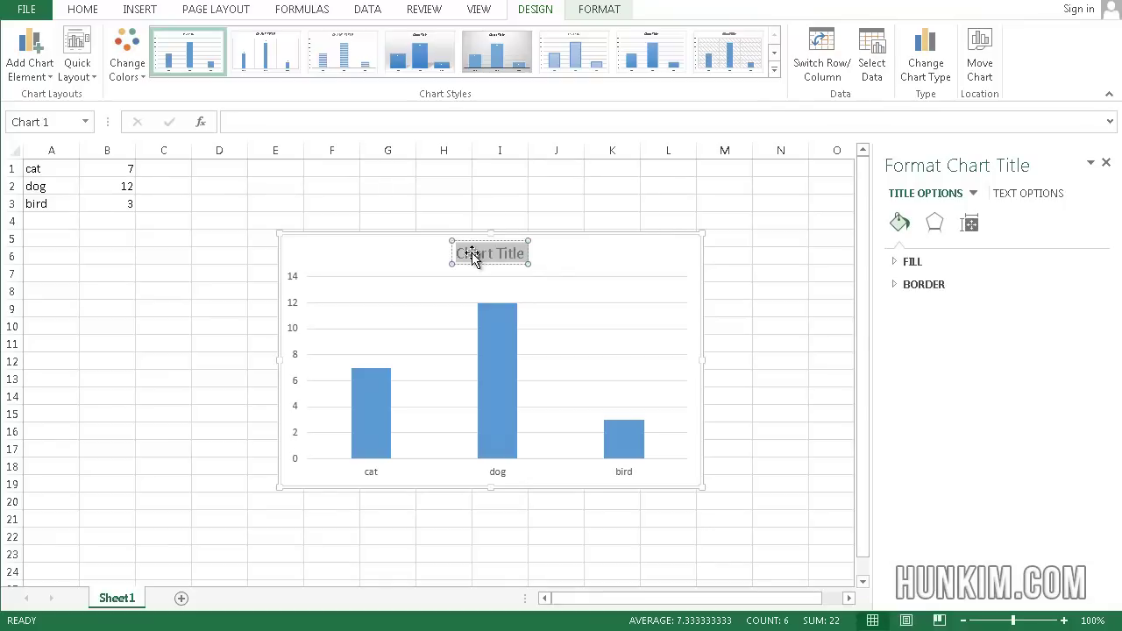
text(Favourite Pet)
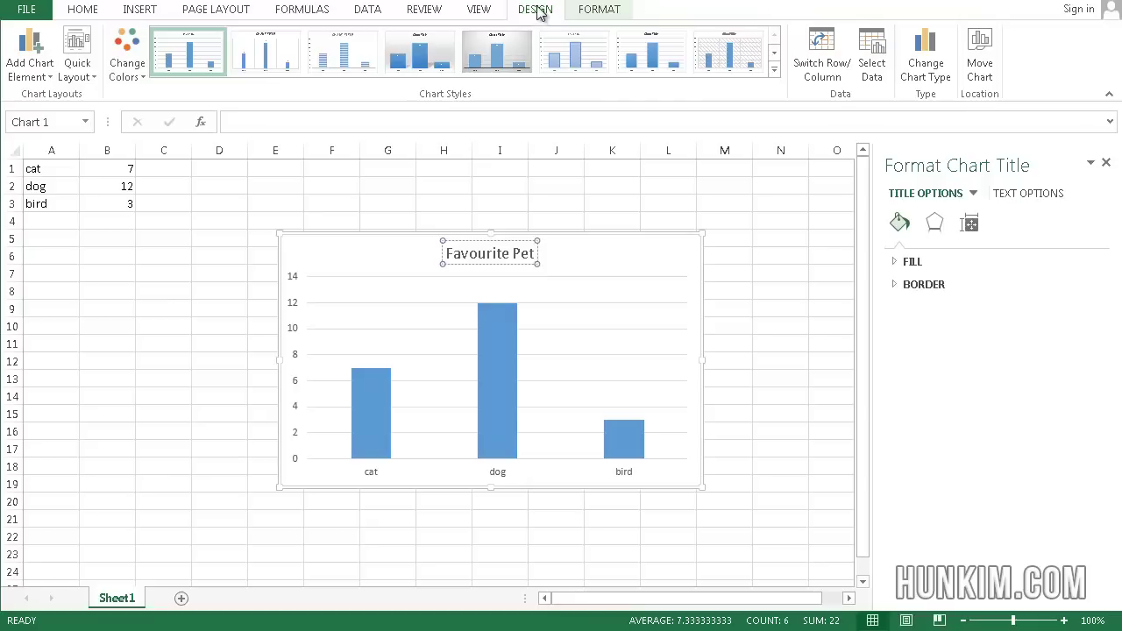
- Apply the quick layout with both axis titles and a side legend, and title the vertical axis Votes
click(90, 78)
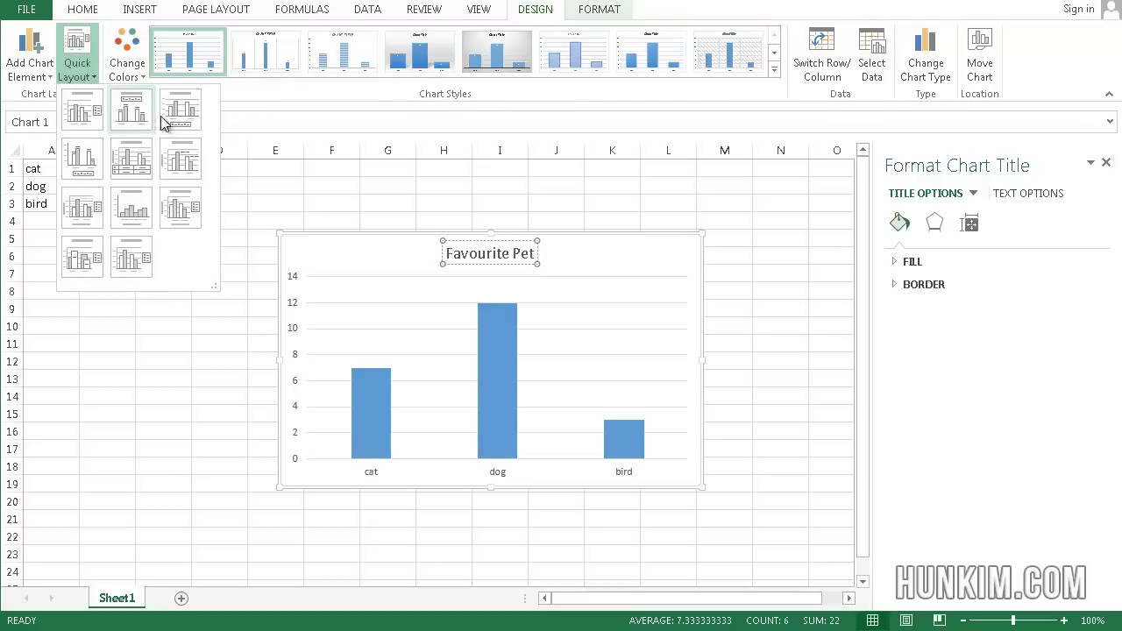
click(184, 204)
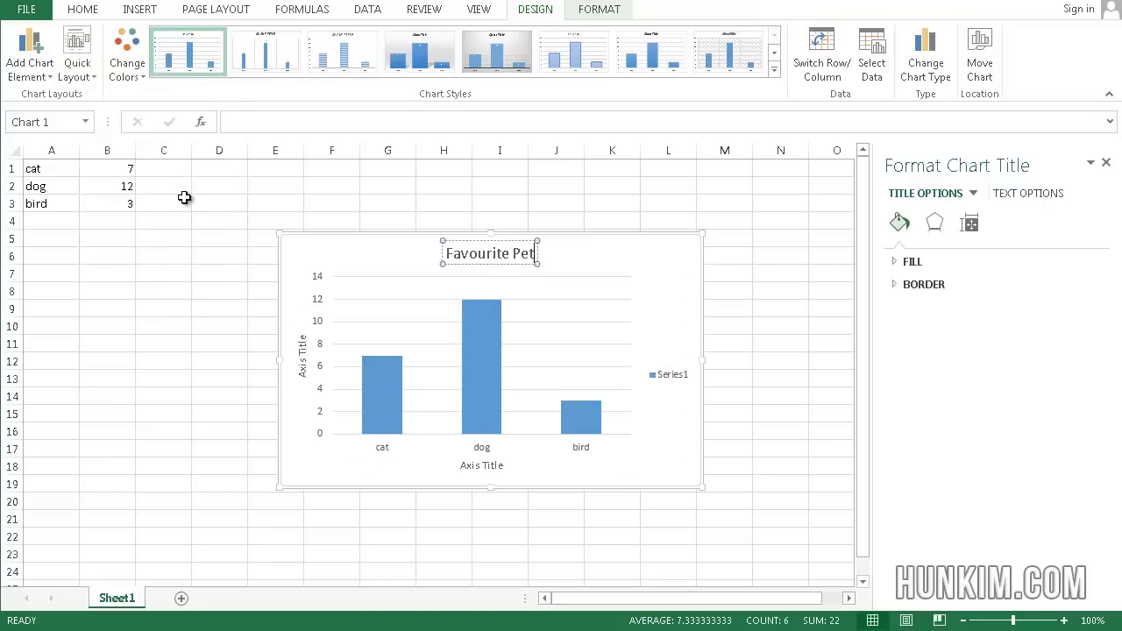
click(302, 351)
triple_click(302, 353)
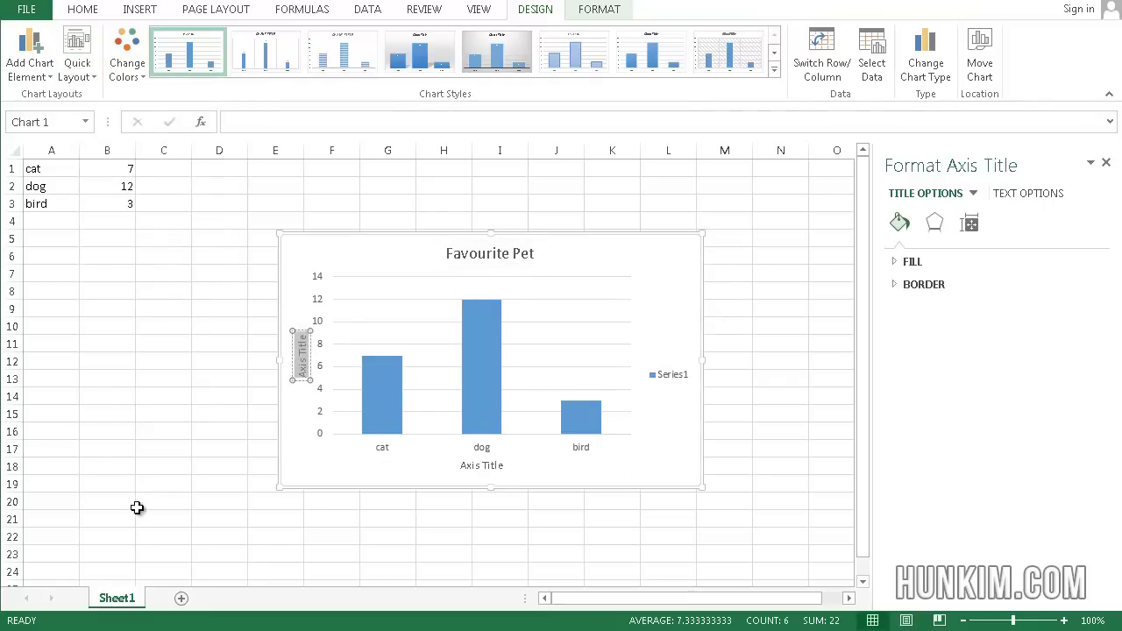
text(Votes)
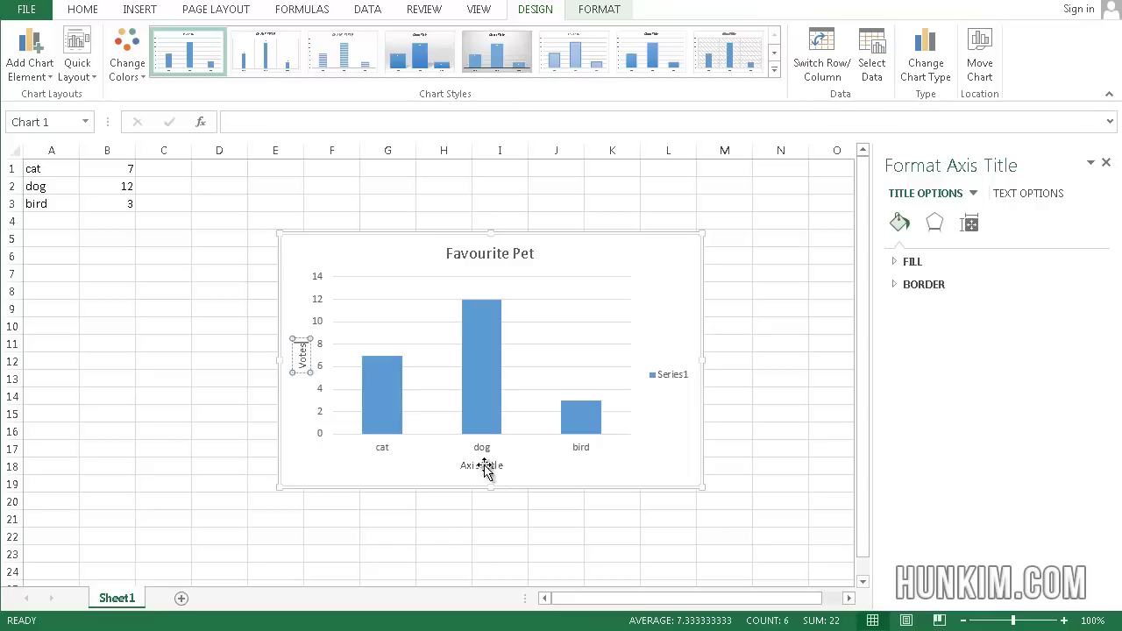
- Delete the horizontal axis title and the Series1 legend from the chart
click(486, 466)
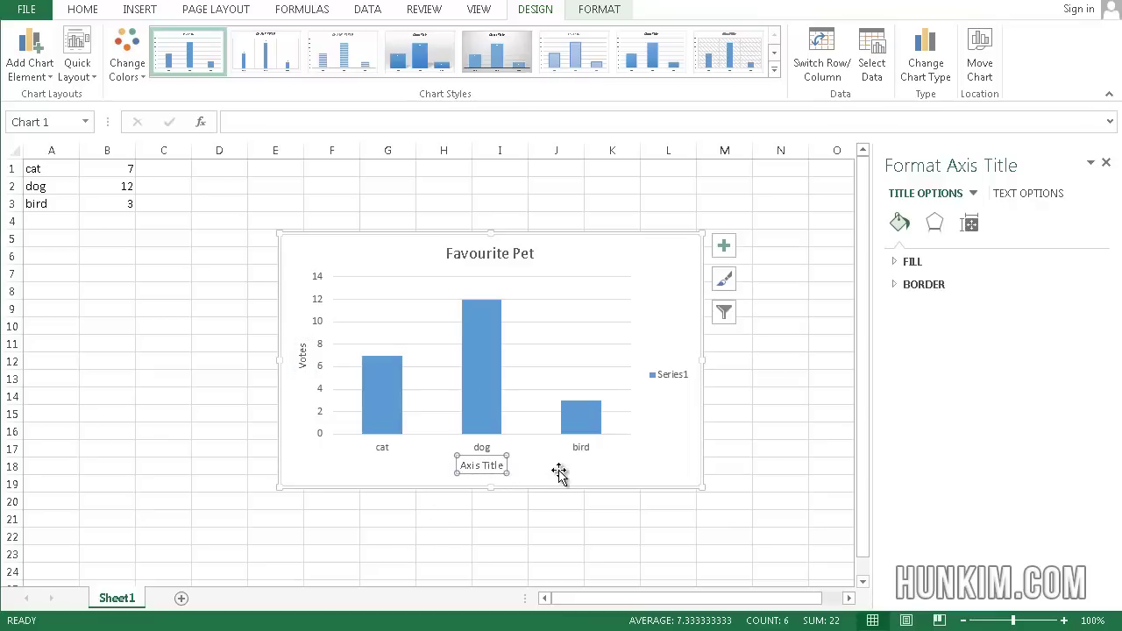
click(514, 517)
click(477, 467)
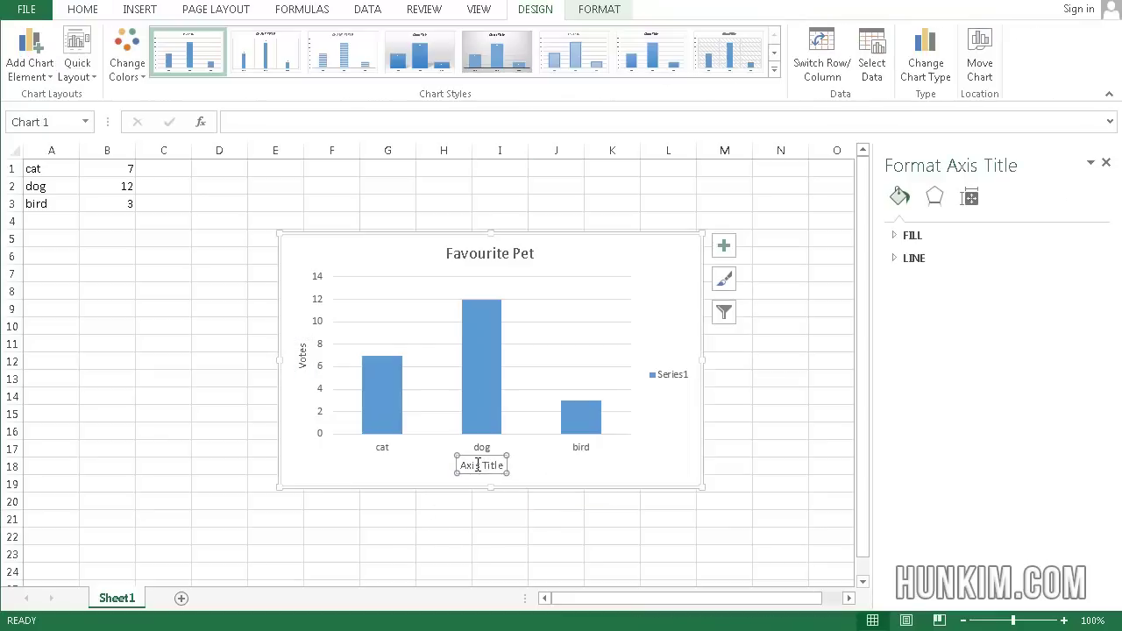
key(Delete)
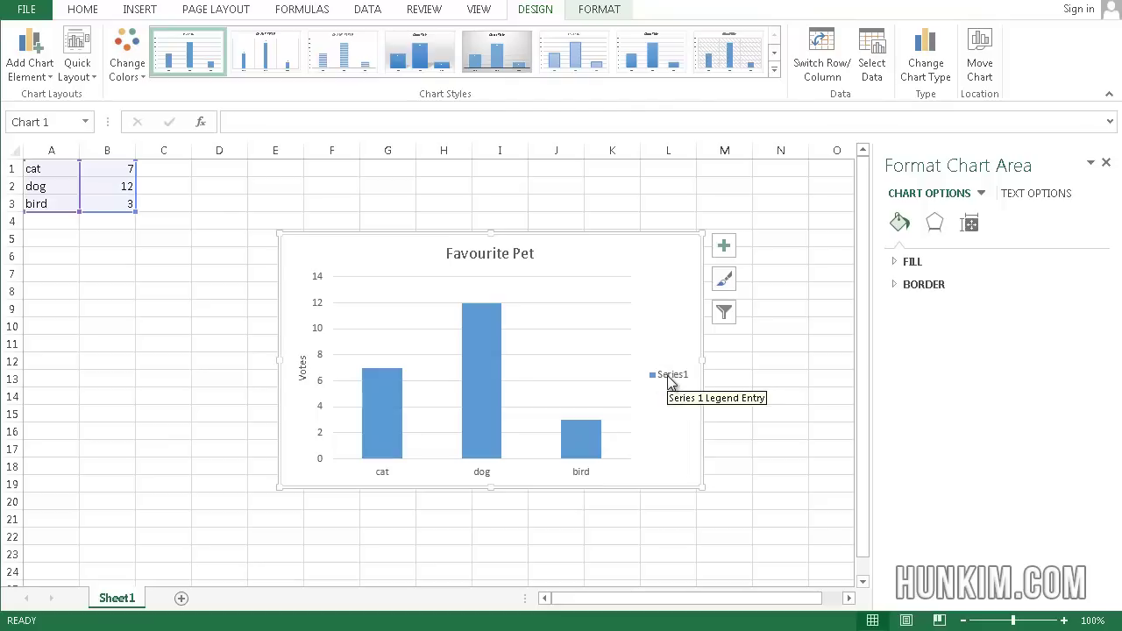
click(663, 377)
key(Delete)
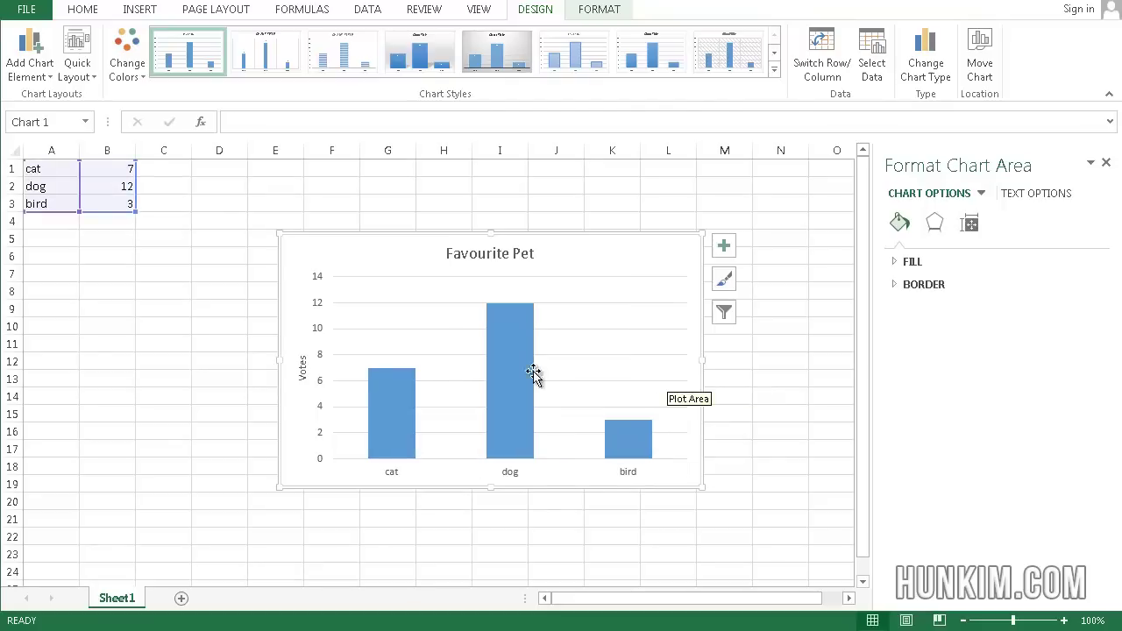
- Give the chart area a solid fill in the standard yellow color
click(212, 328)
click(293, 287)
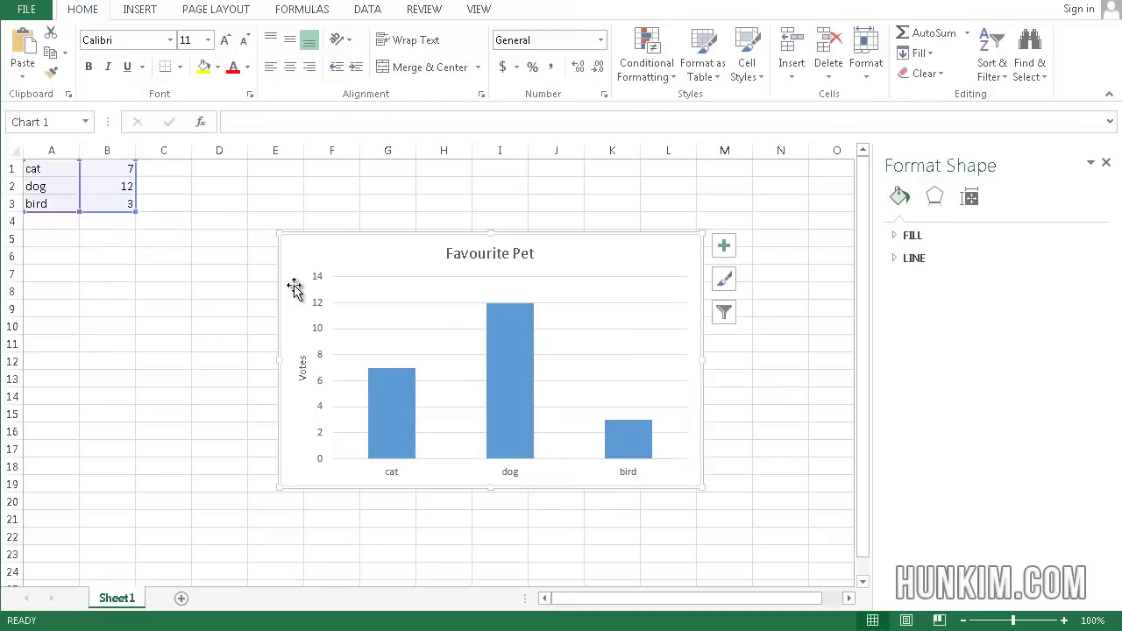
right_click(293, 287)
key(Escape)
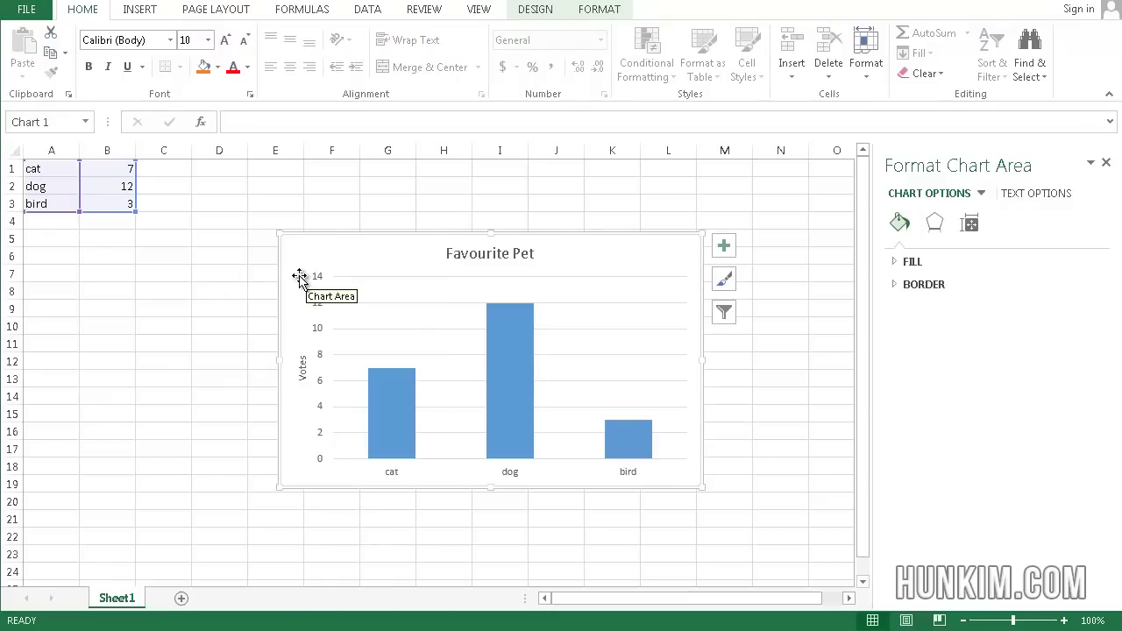
right_click(289, 278)
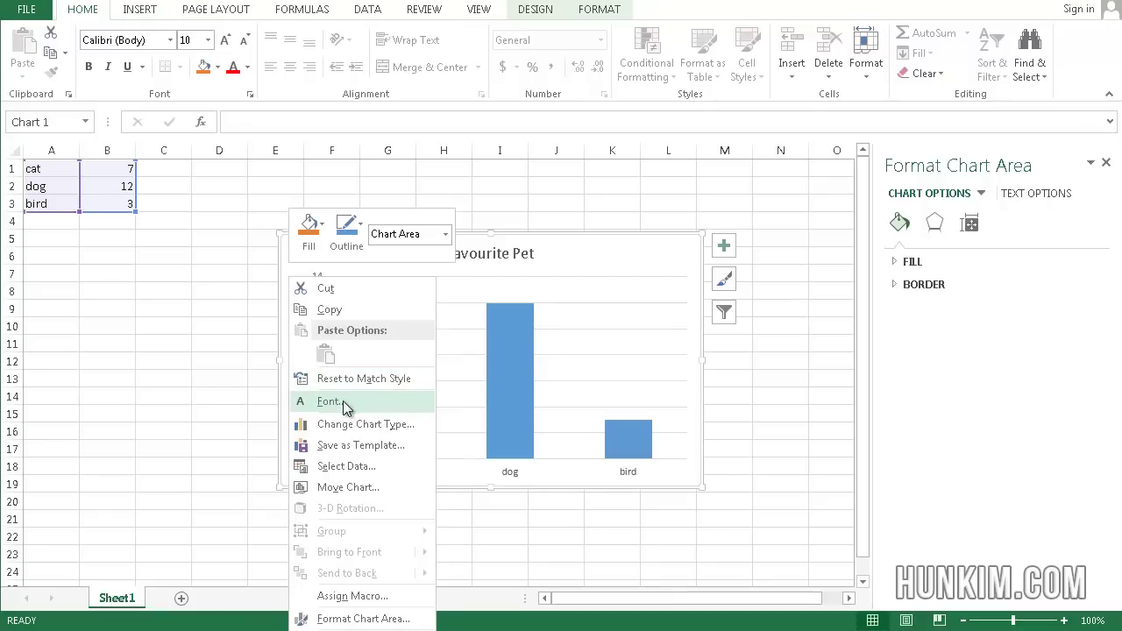
click(362, 620)
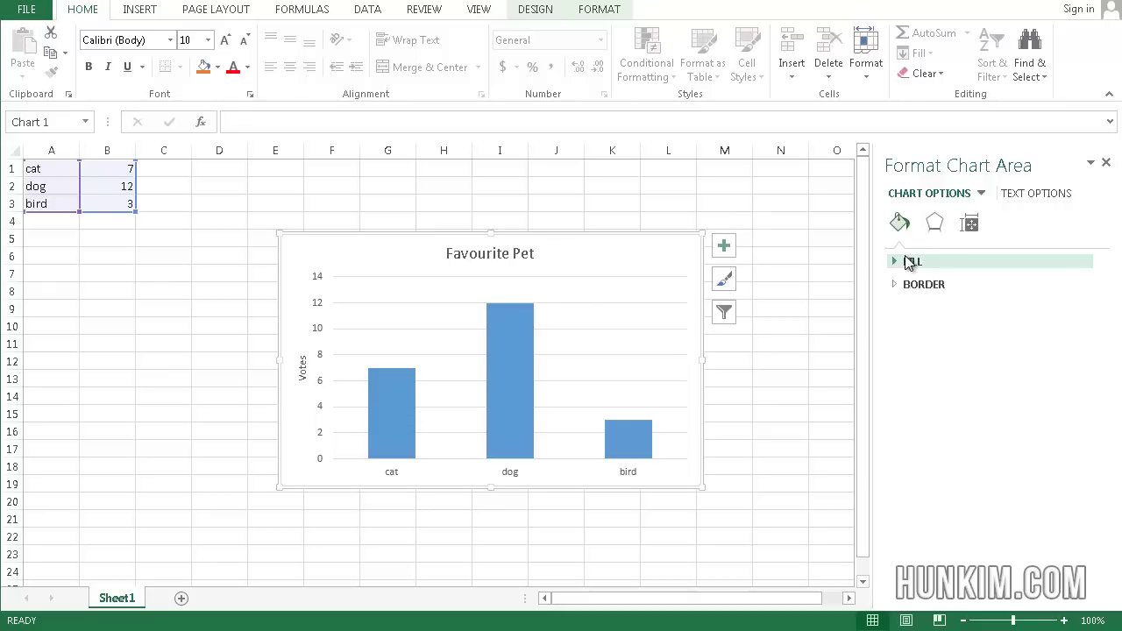
click(898, 263)
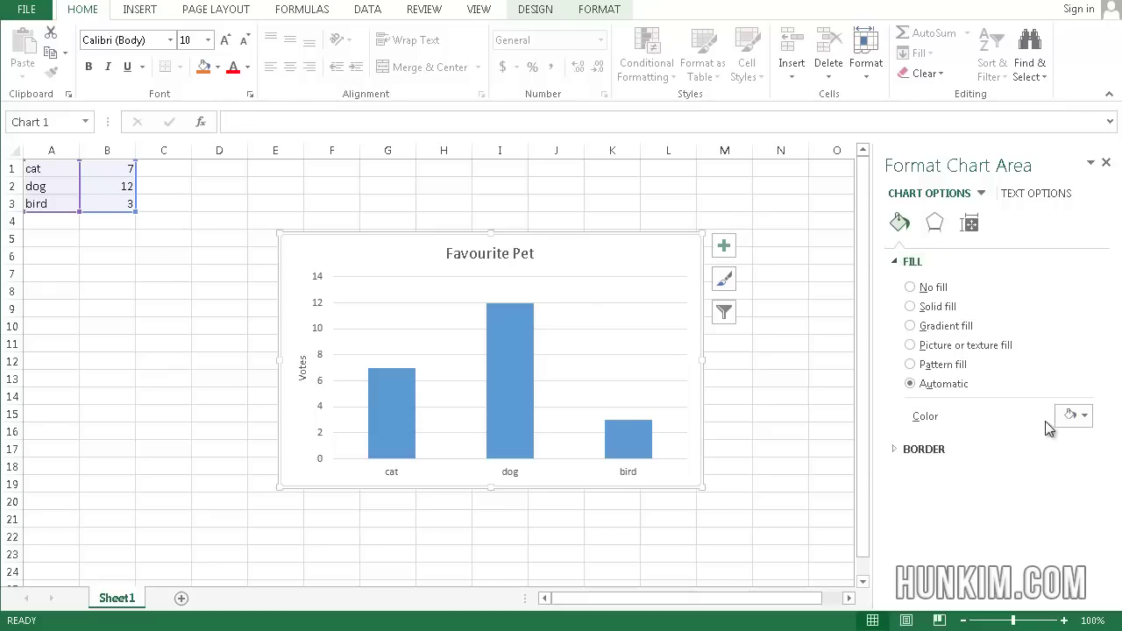
click(932, 309)
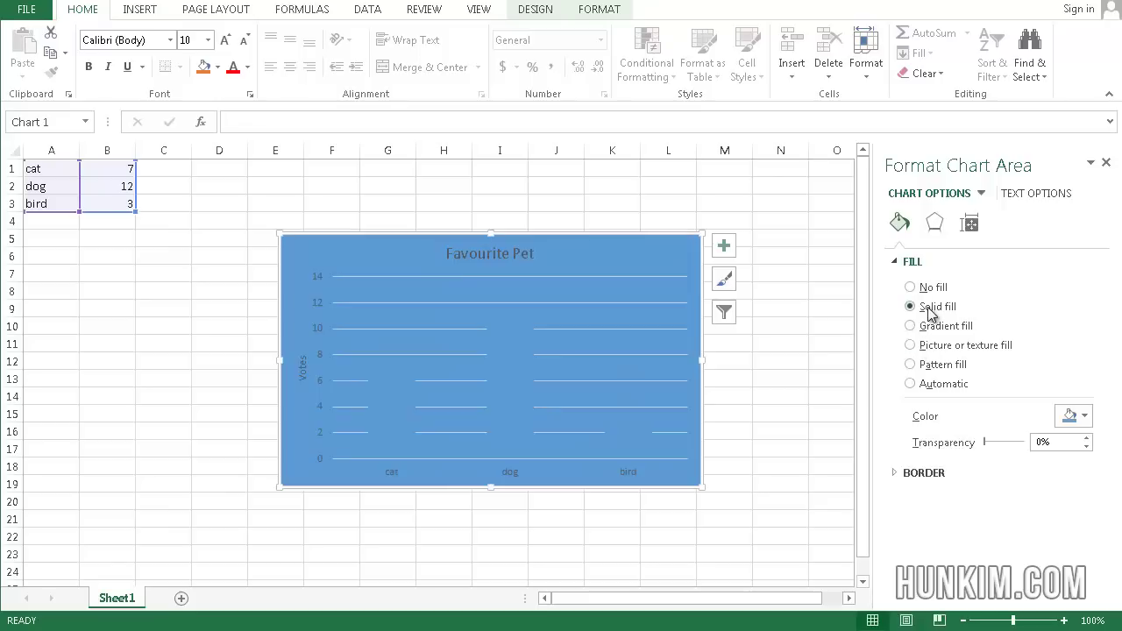
click(1083, 418)
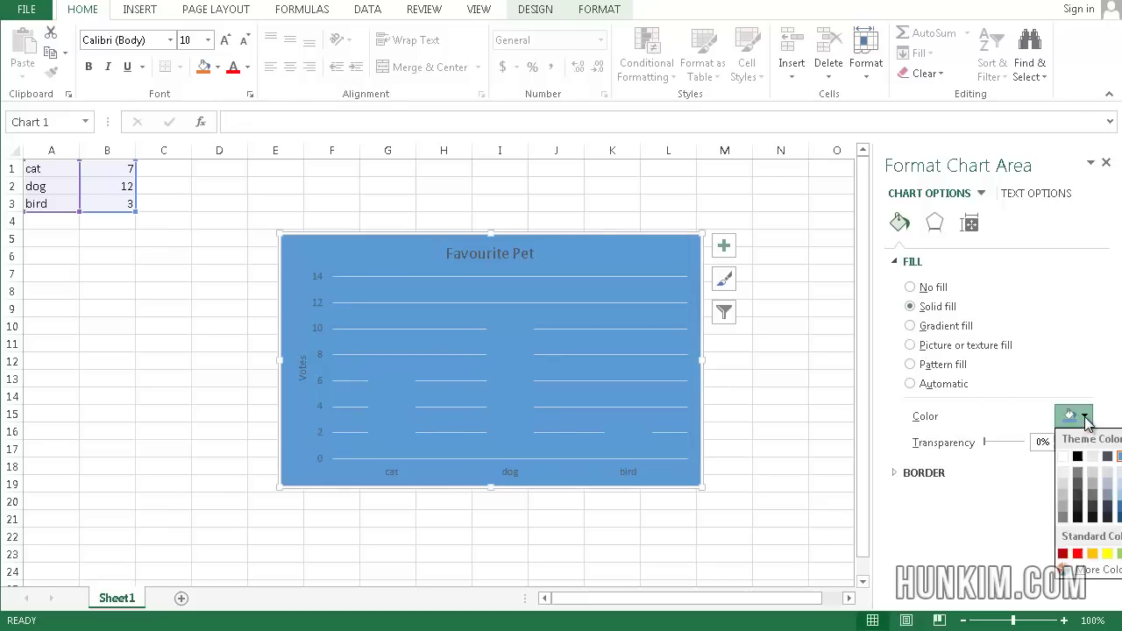
click(1108, 554)
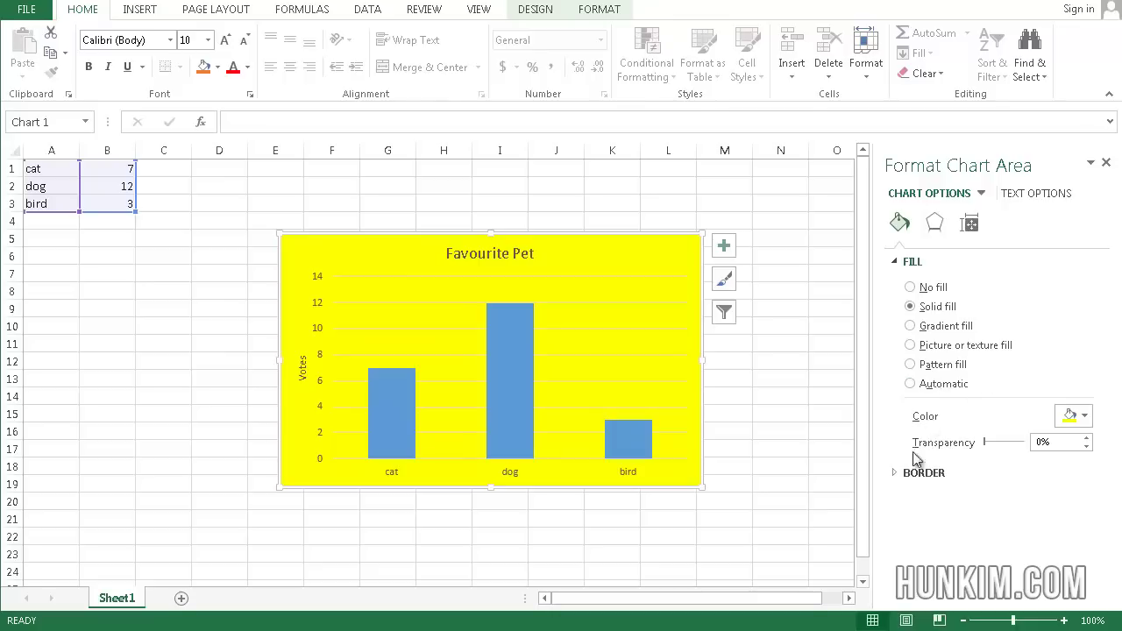
- Give the chart area a solid black border line with a width of 5 pt
click(896, 475)
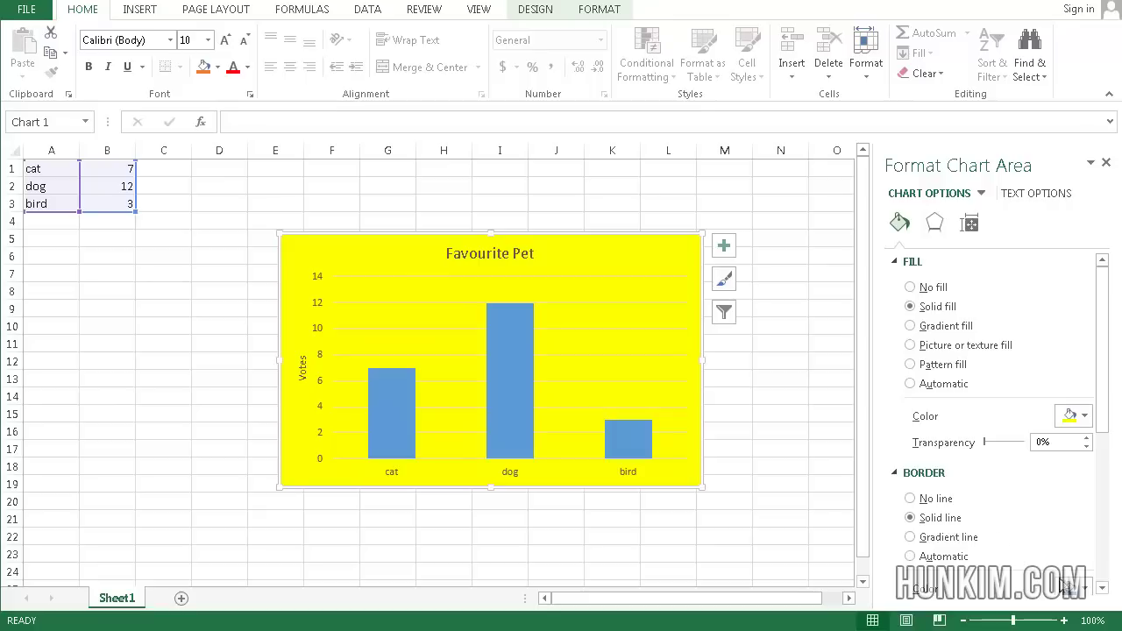
click(1085, 585)
click(1086, 586)
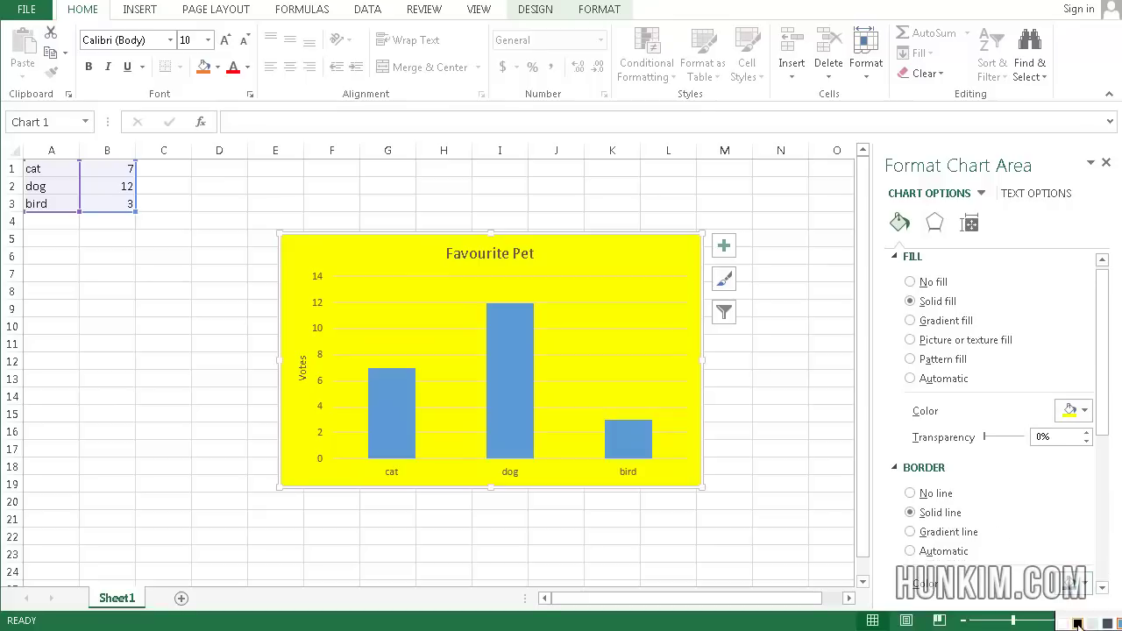
scroll(1106, 432, down, 6)
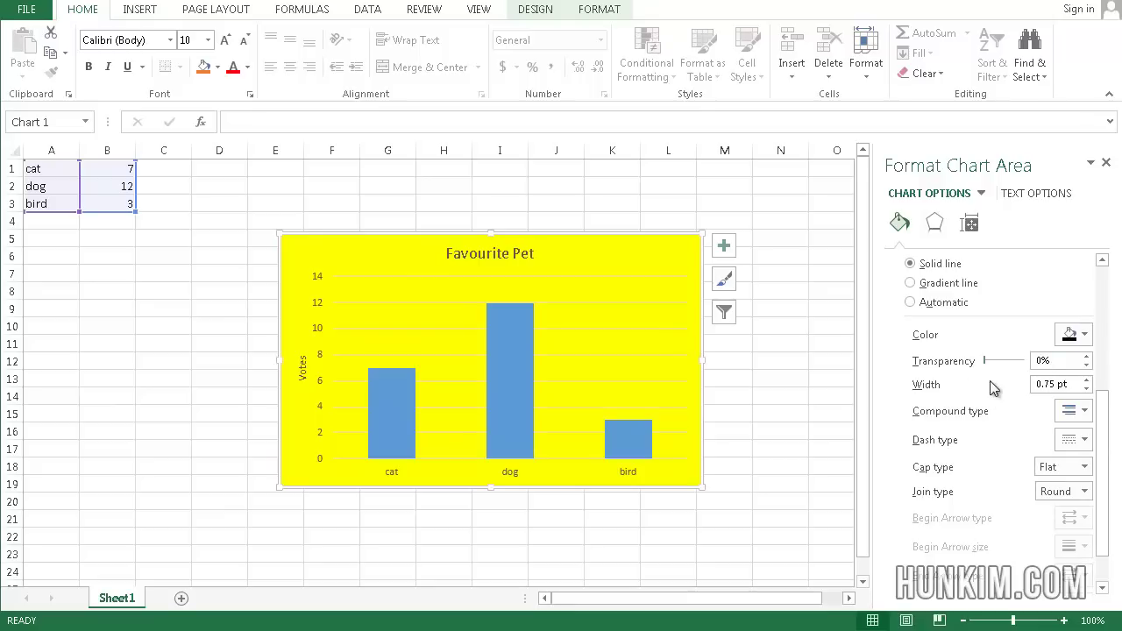
drag(1068, 384, 987, 384)
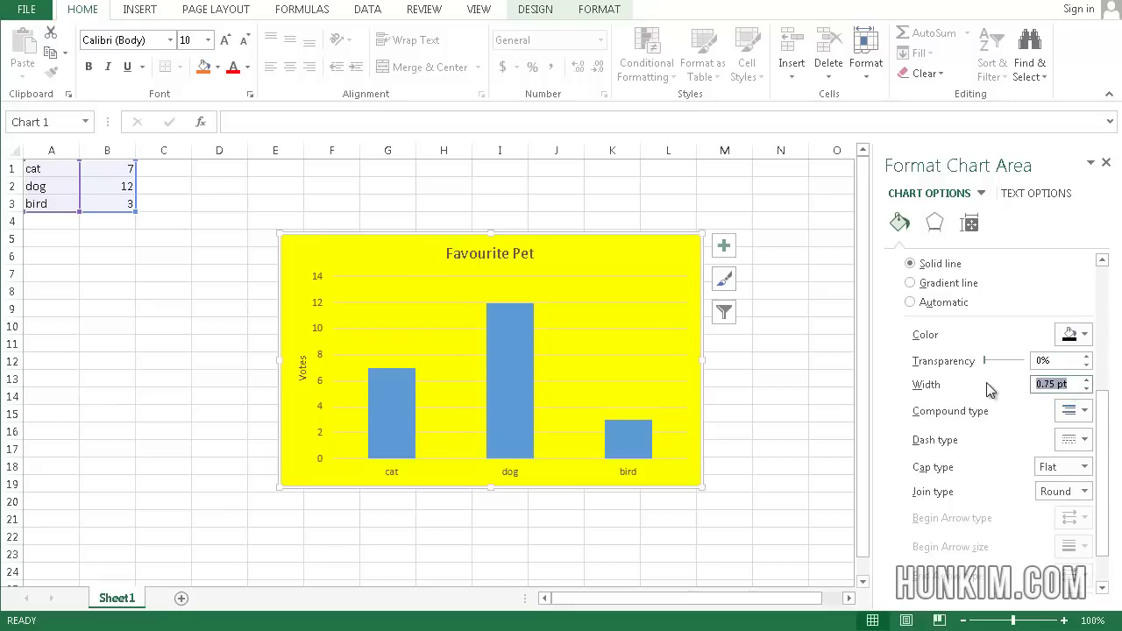
text(5)
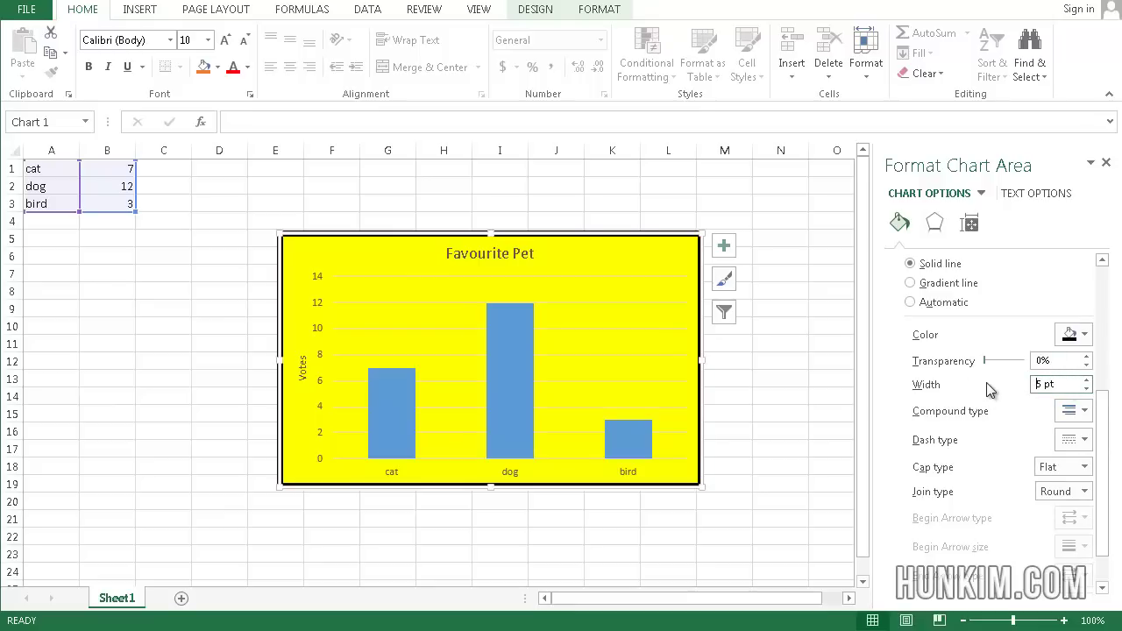
click(747, 401)
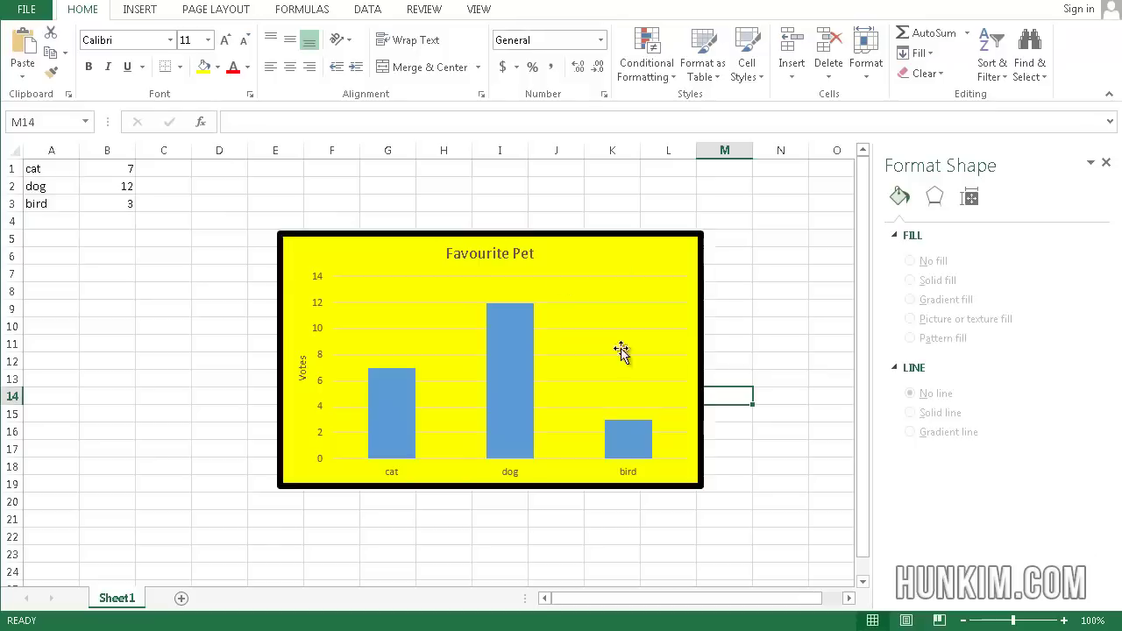
- Turn on rounded corners for the chart area's border
click(692, 290)
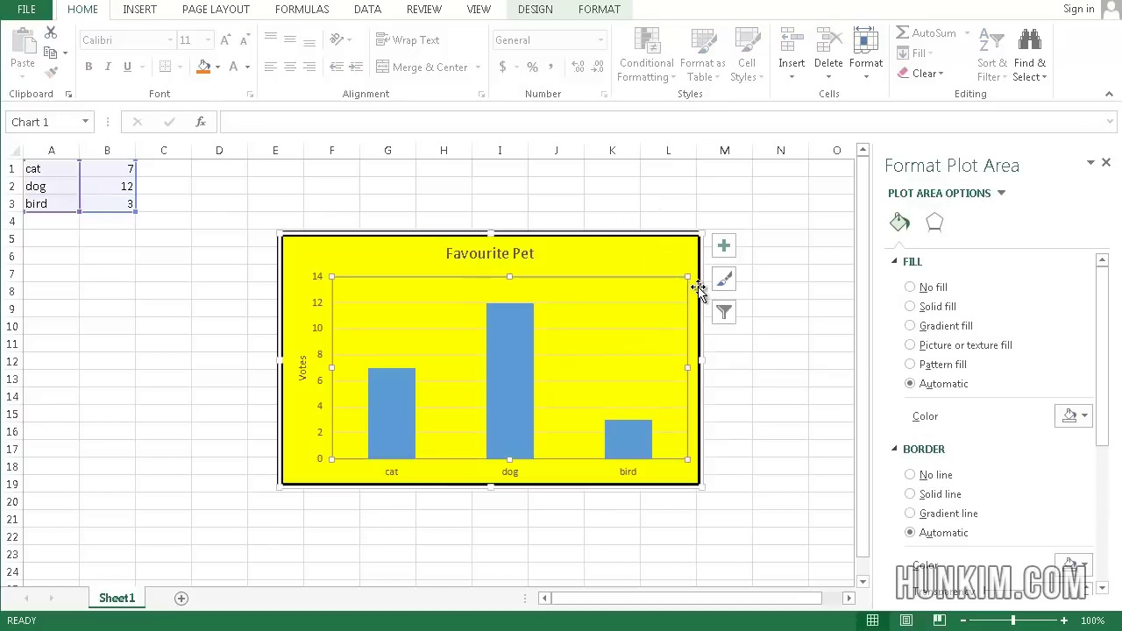
click(693, 272)
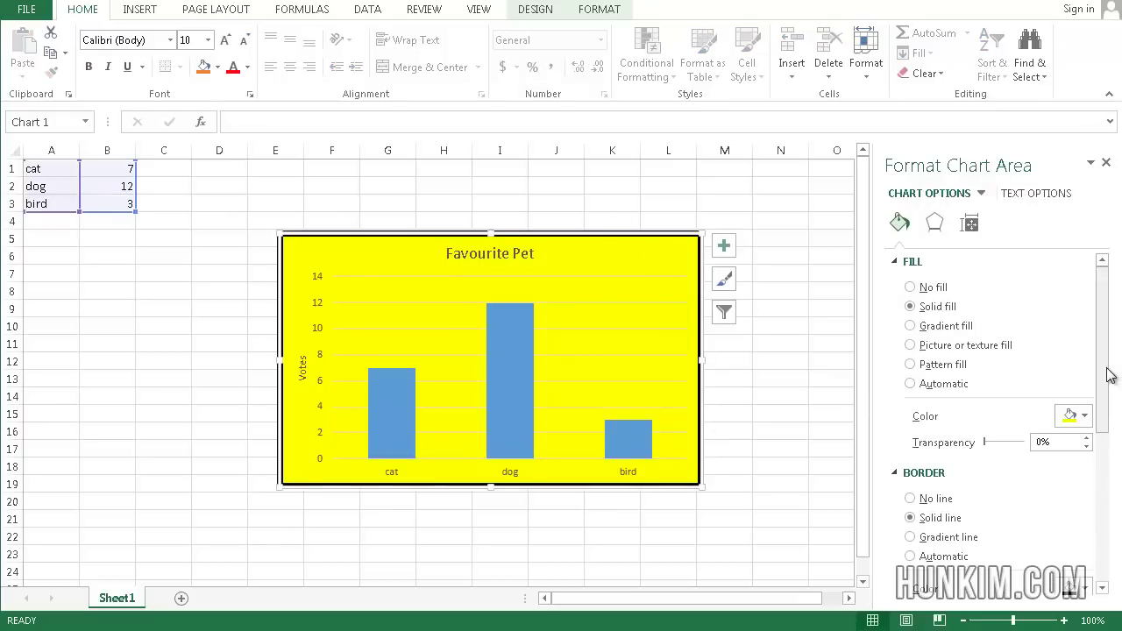
scroll(1105, 386, down, 4)
scroll(991, 412, down, 3)
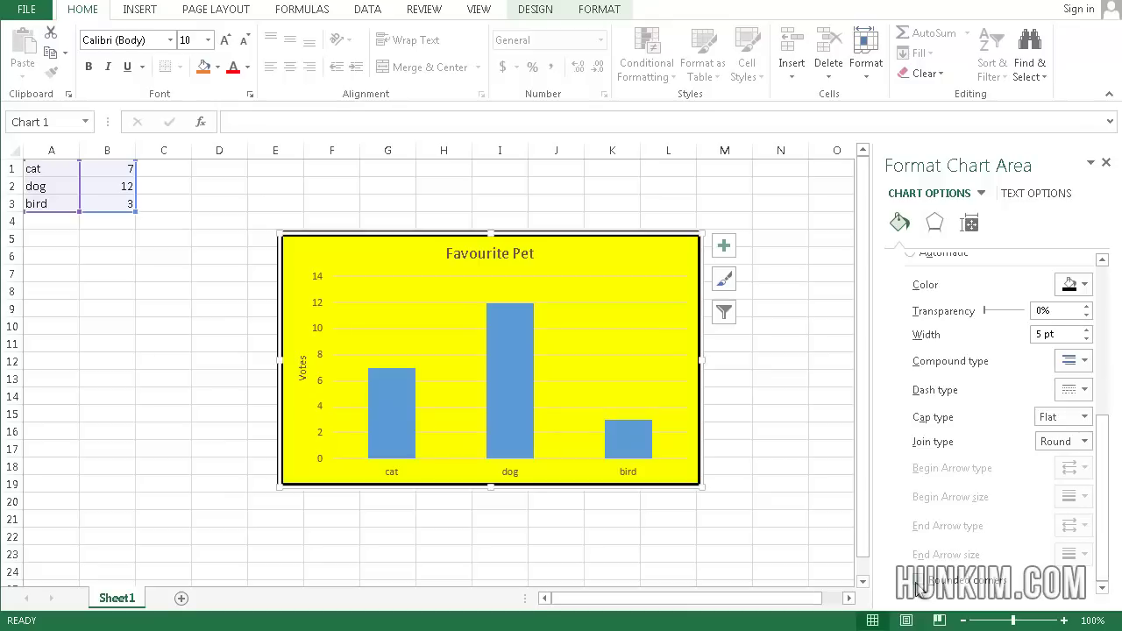
click(782, 513)
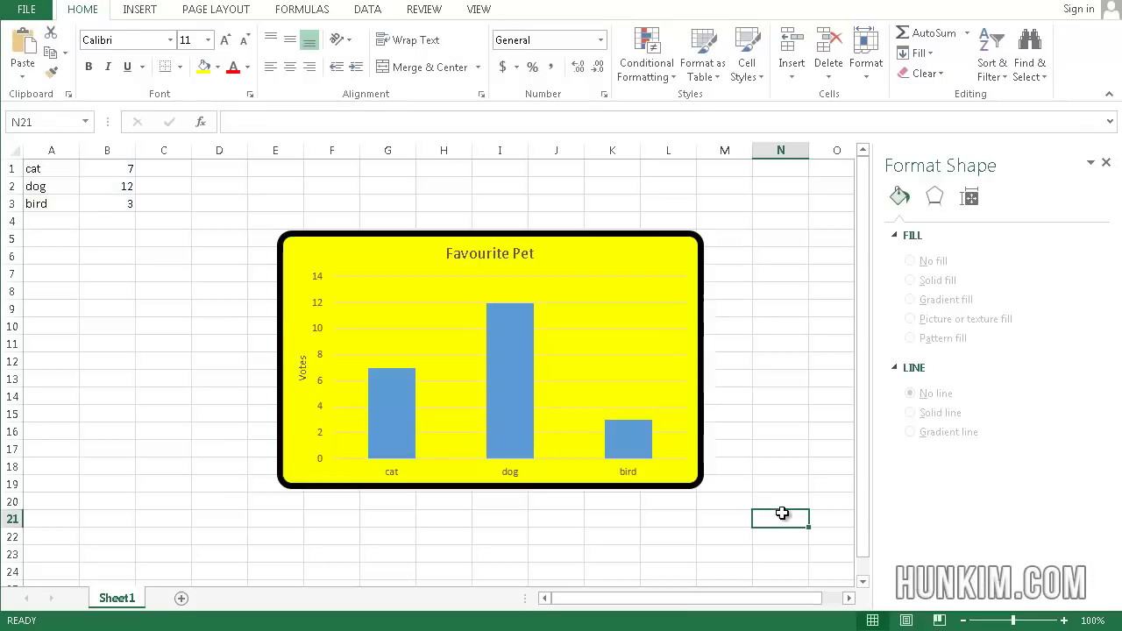
- Insert a blank column B between the pet names and their vote numbers
mouse_move(530, 369)
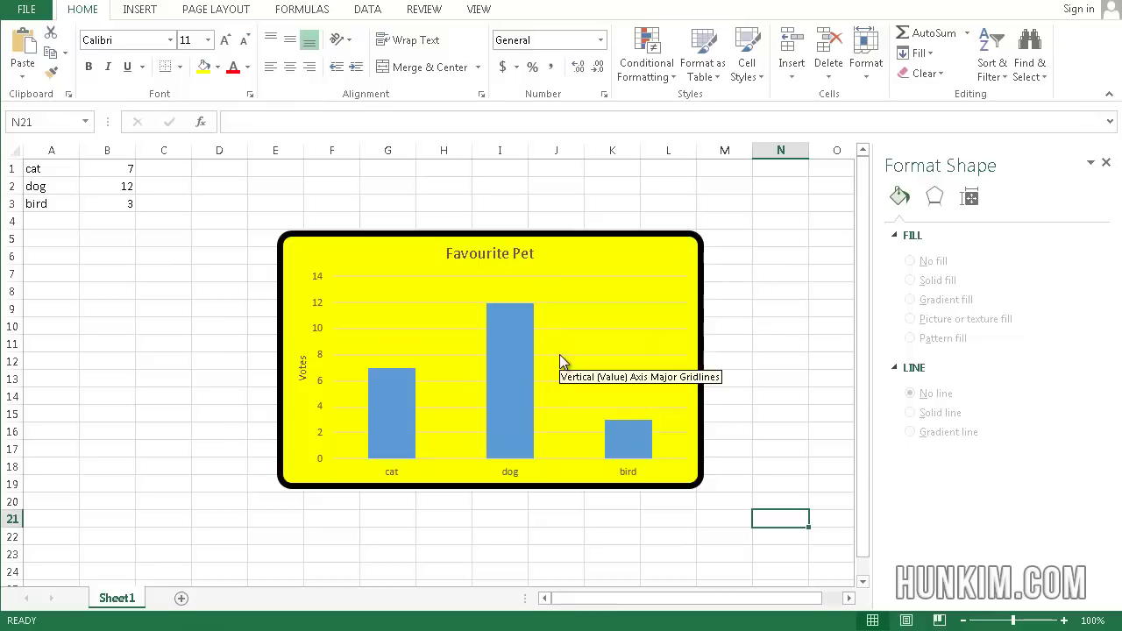
click(172, 253)
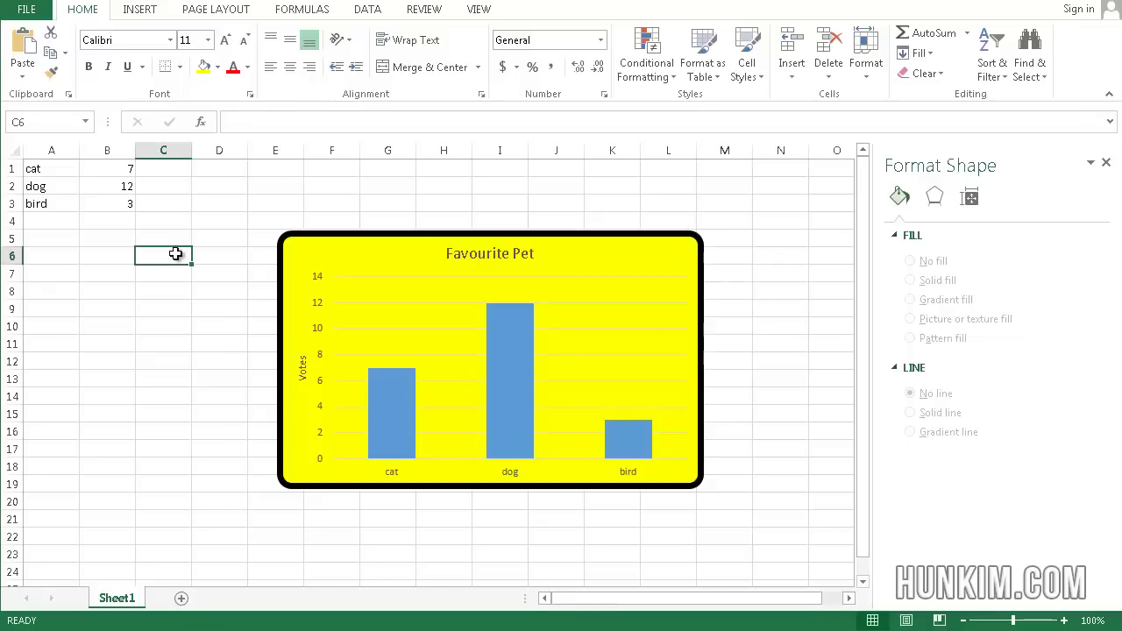
click(82, 205)
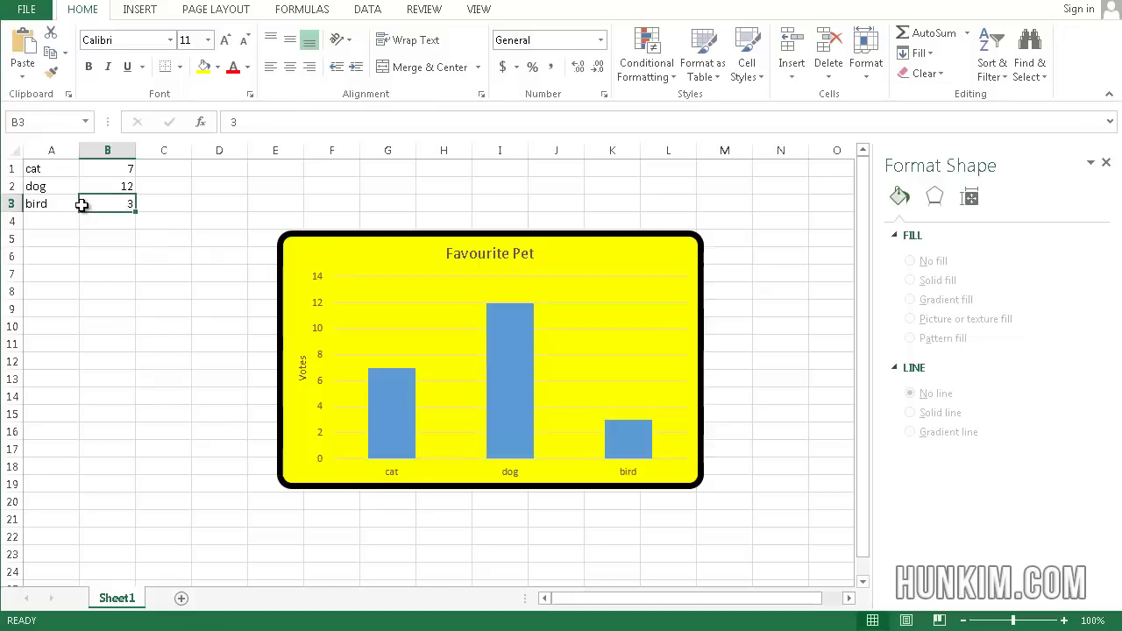
click(130, 180)
click(107, 150)
right_click(107, 150)
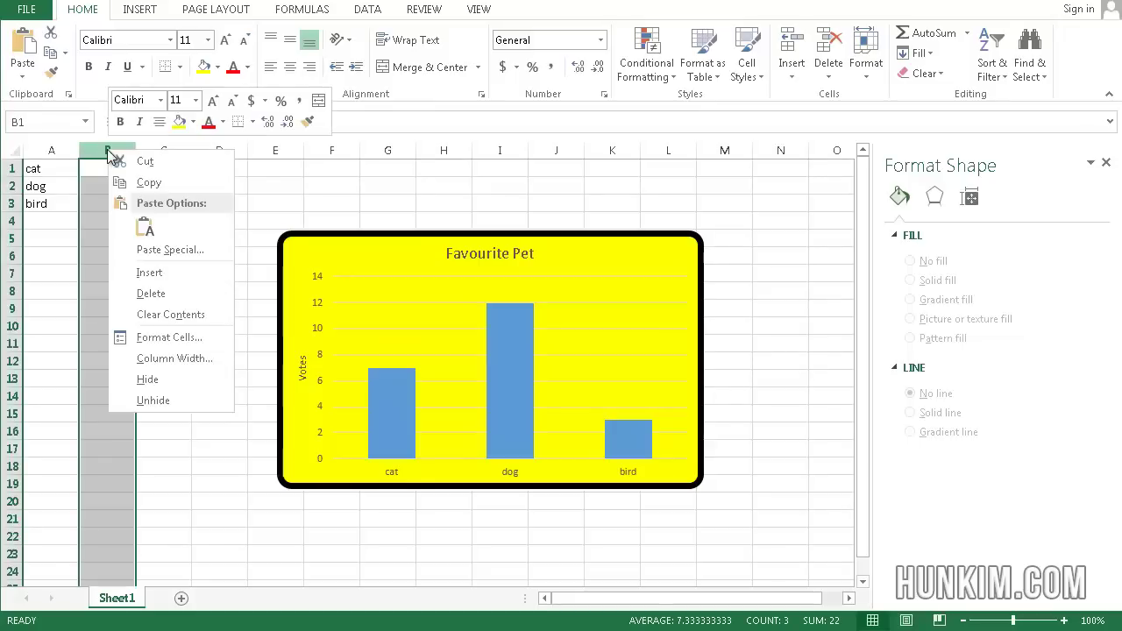
click(149, 273)
click(183, 237)
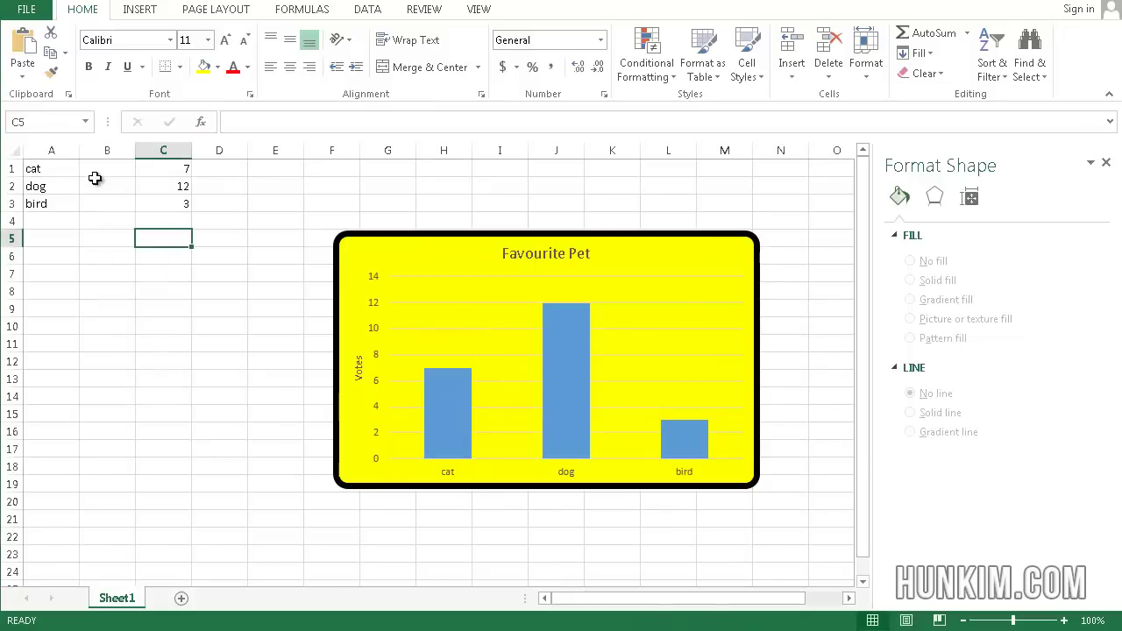
drag(93, 171, 102, 216)
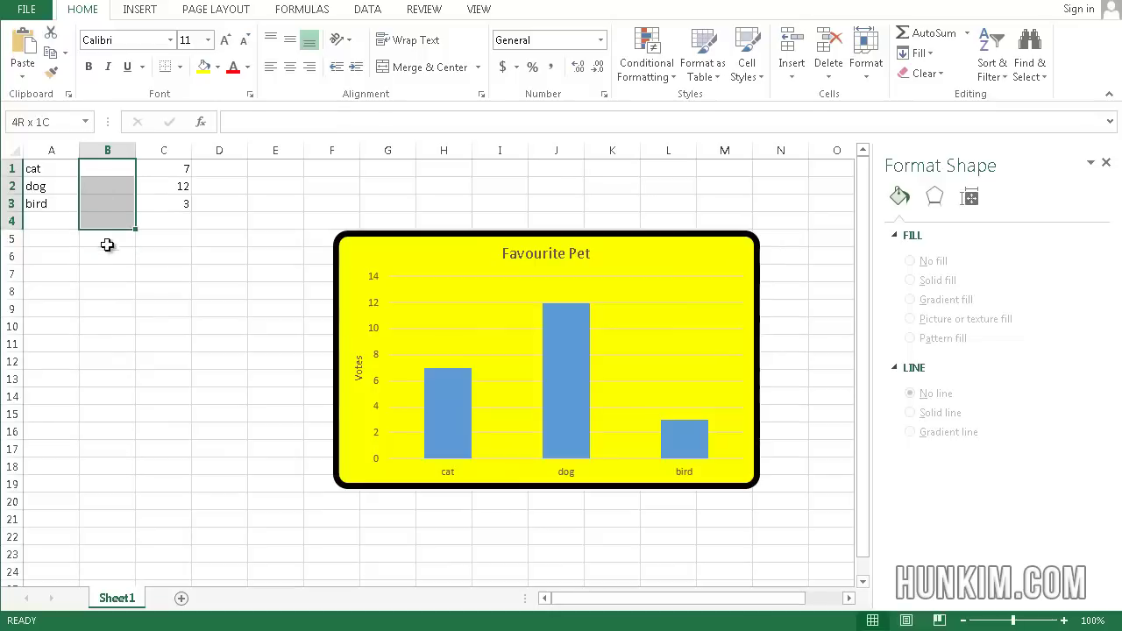
drag(107, 244, 107, 245)
click(161, 218)
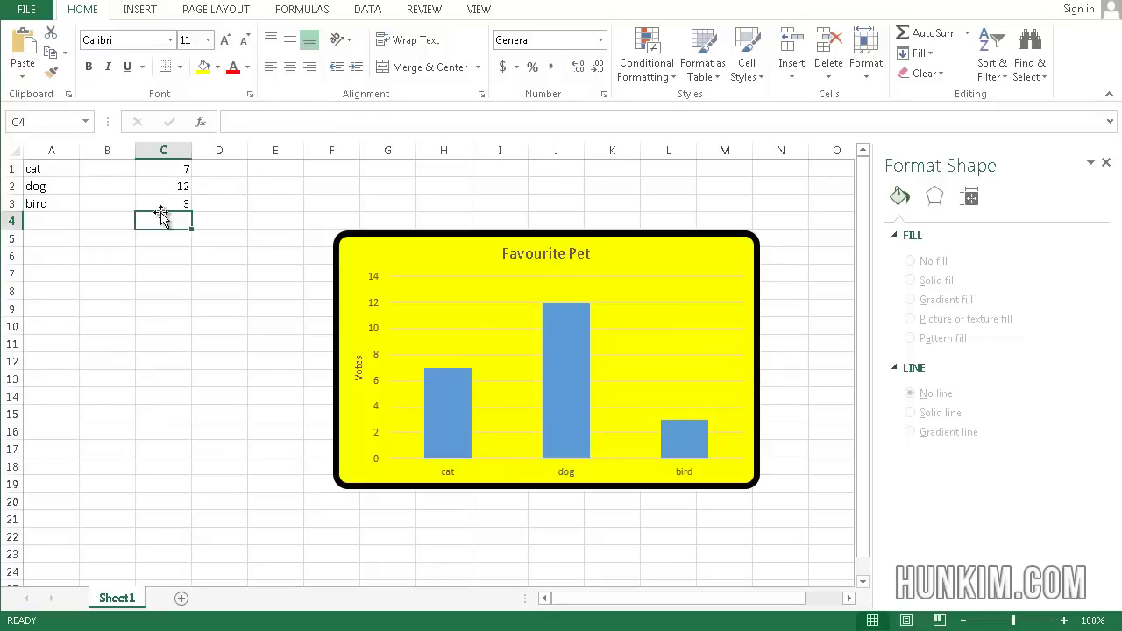
drag(30, 163, 267, 274)
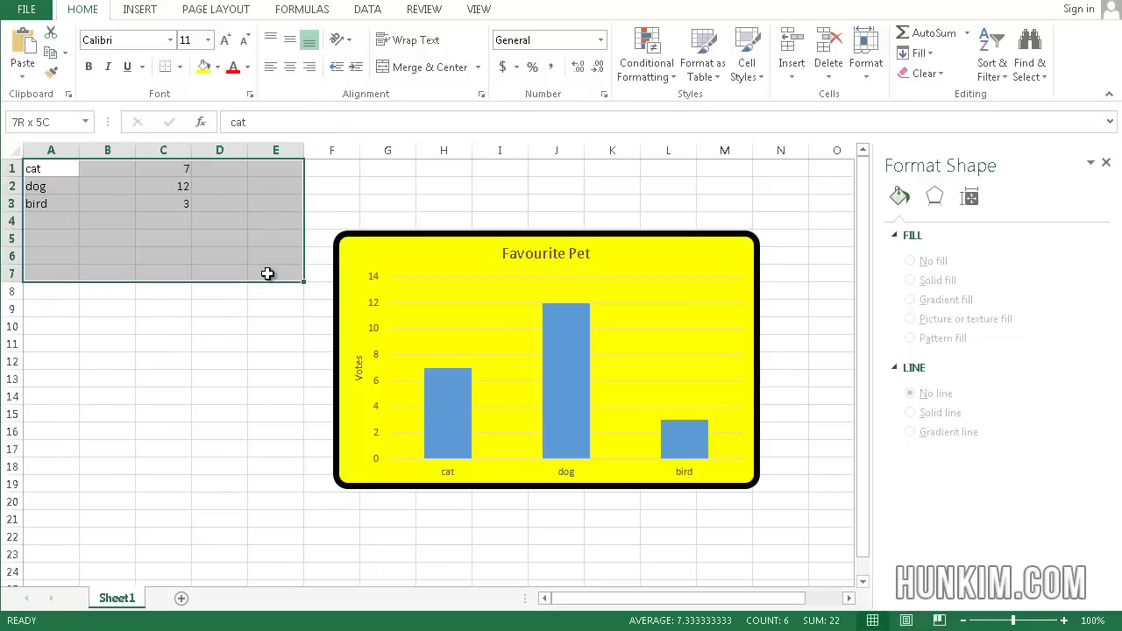
- Select the blank column B between the pet names and votes and bring up its column commands
click(35, 186)
click(107, 149)
right_click(107, 150)
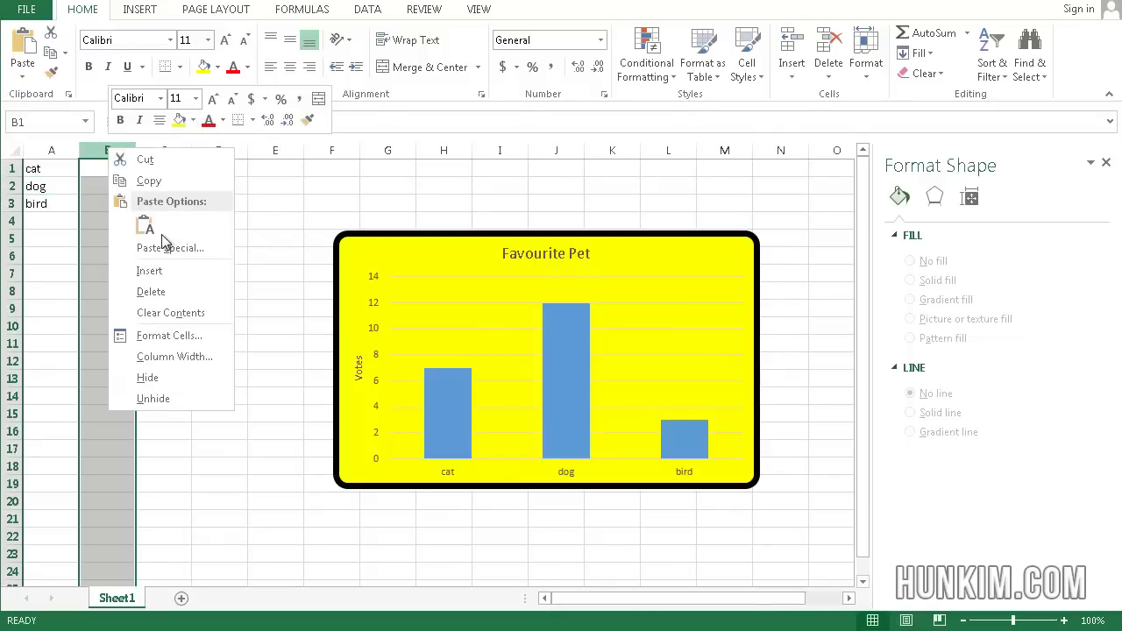